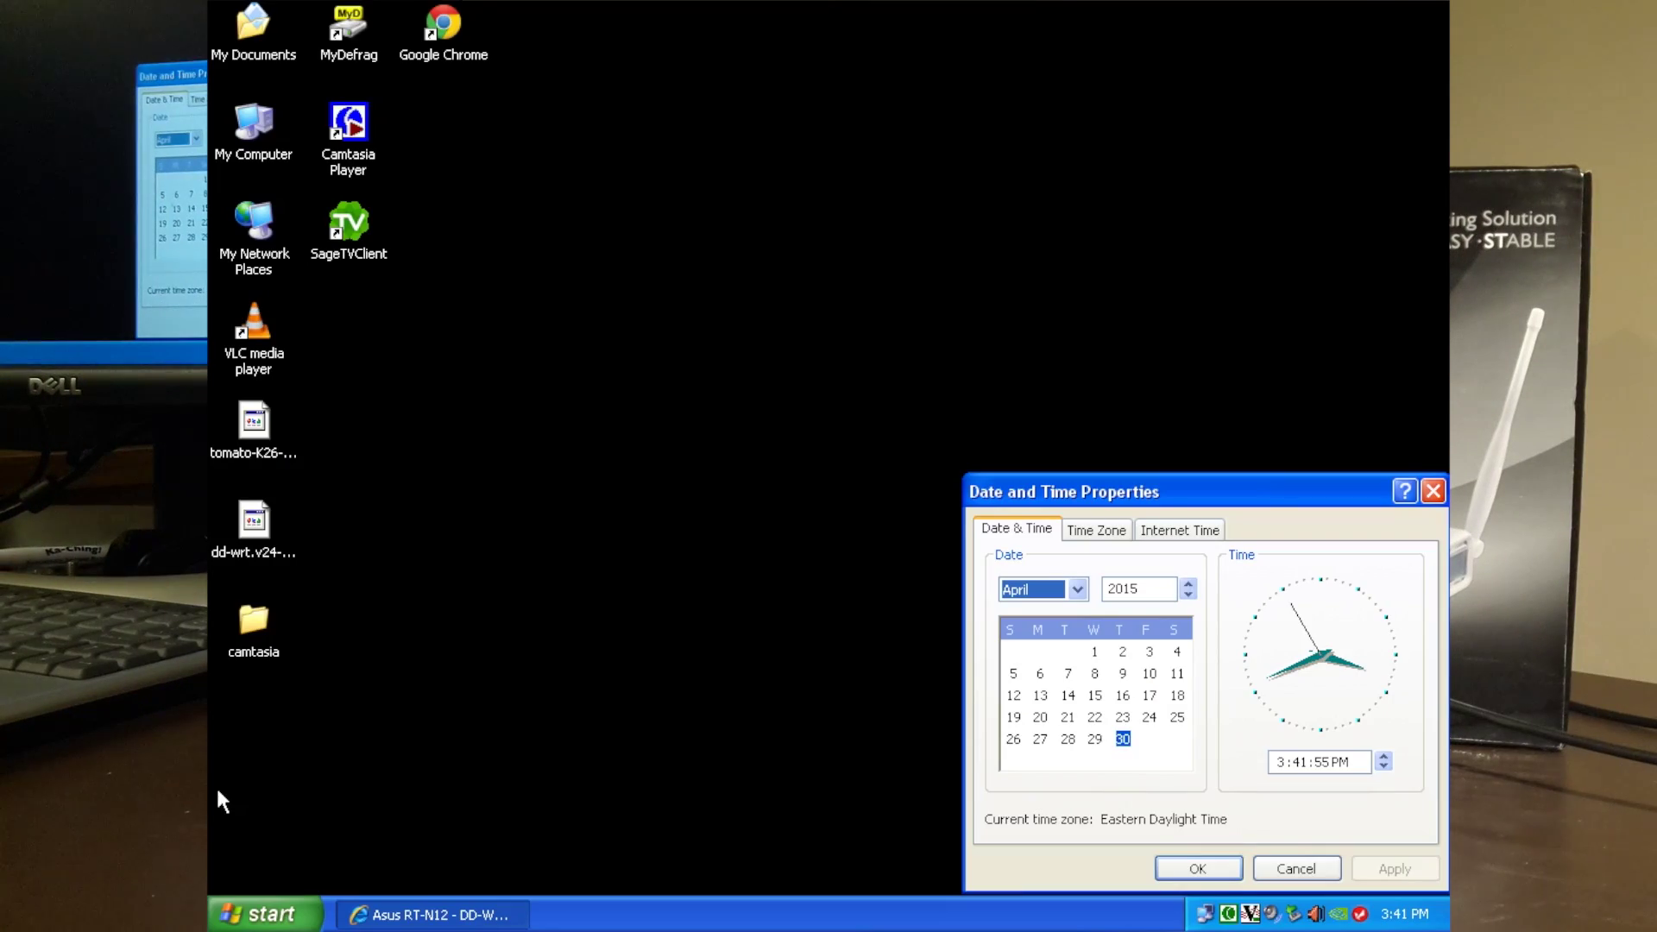
click(432, 915)
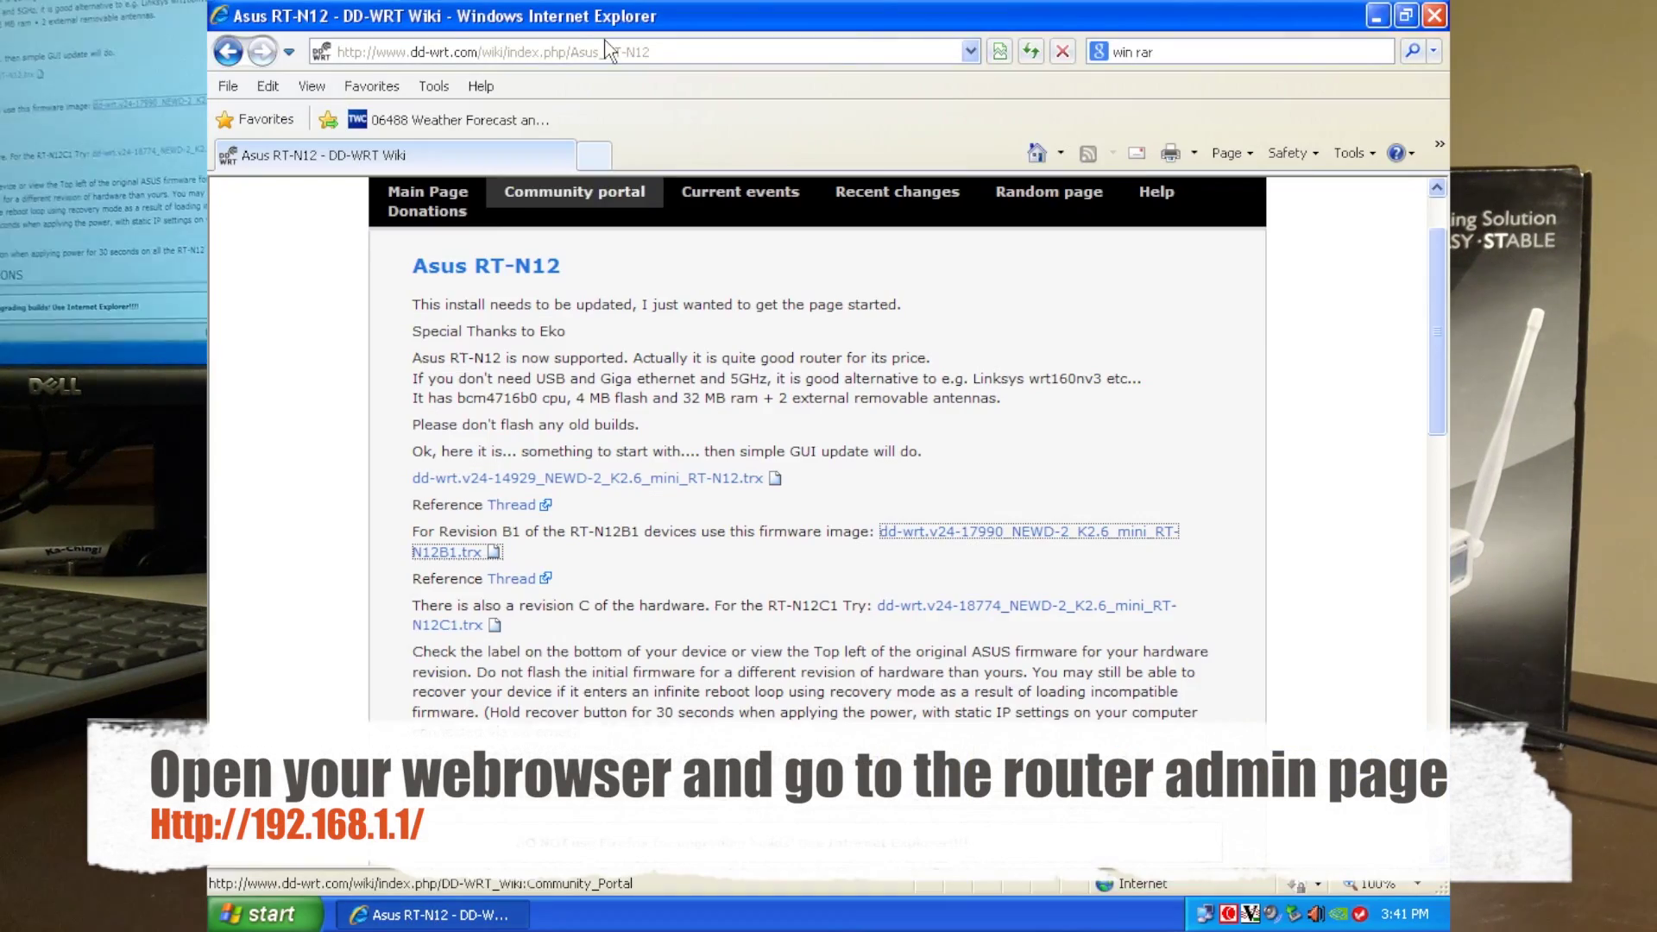
click(597, 155)
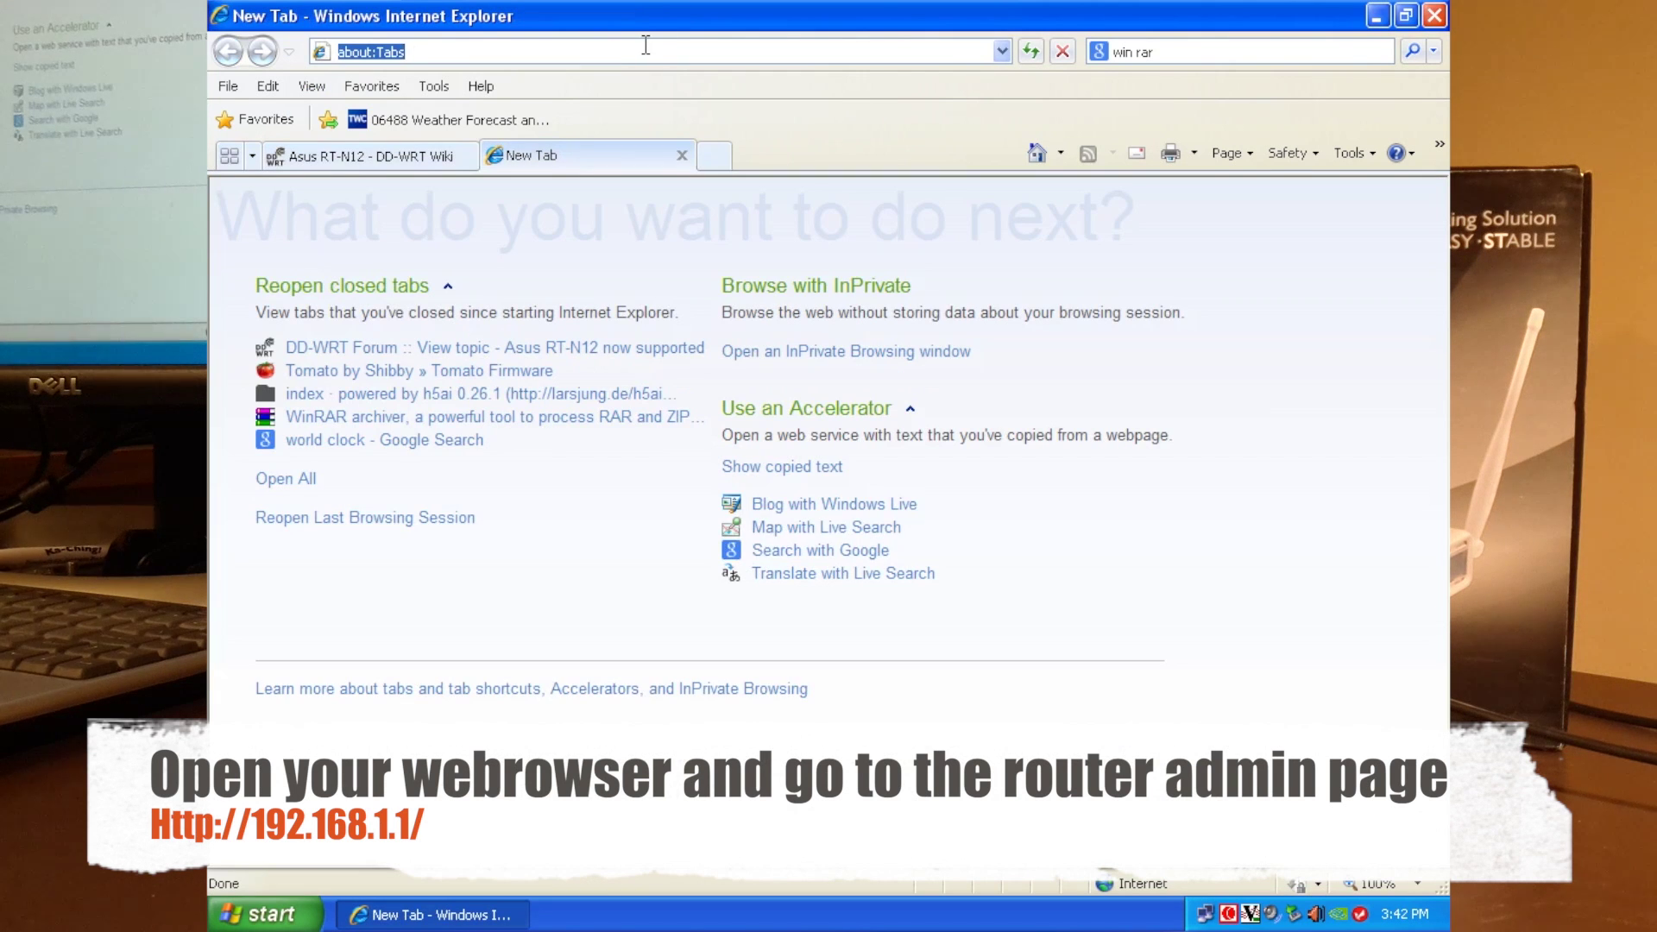
text(http)
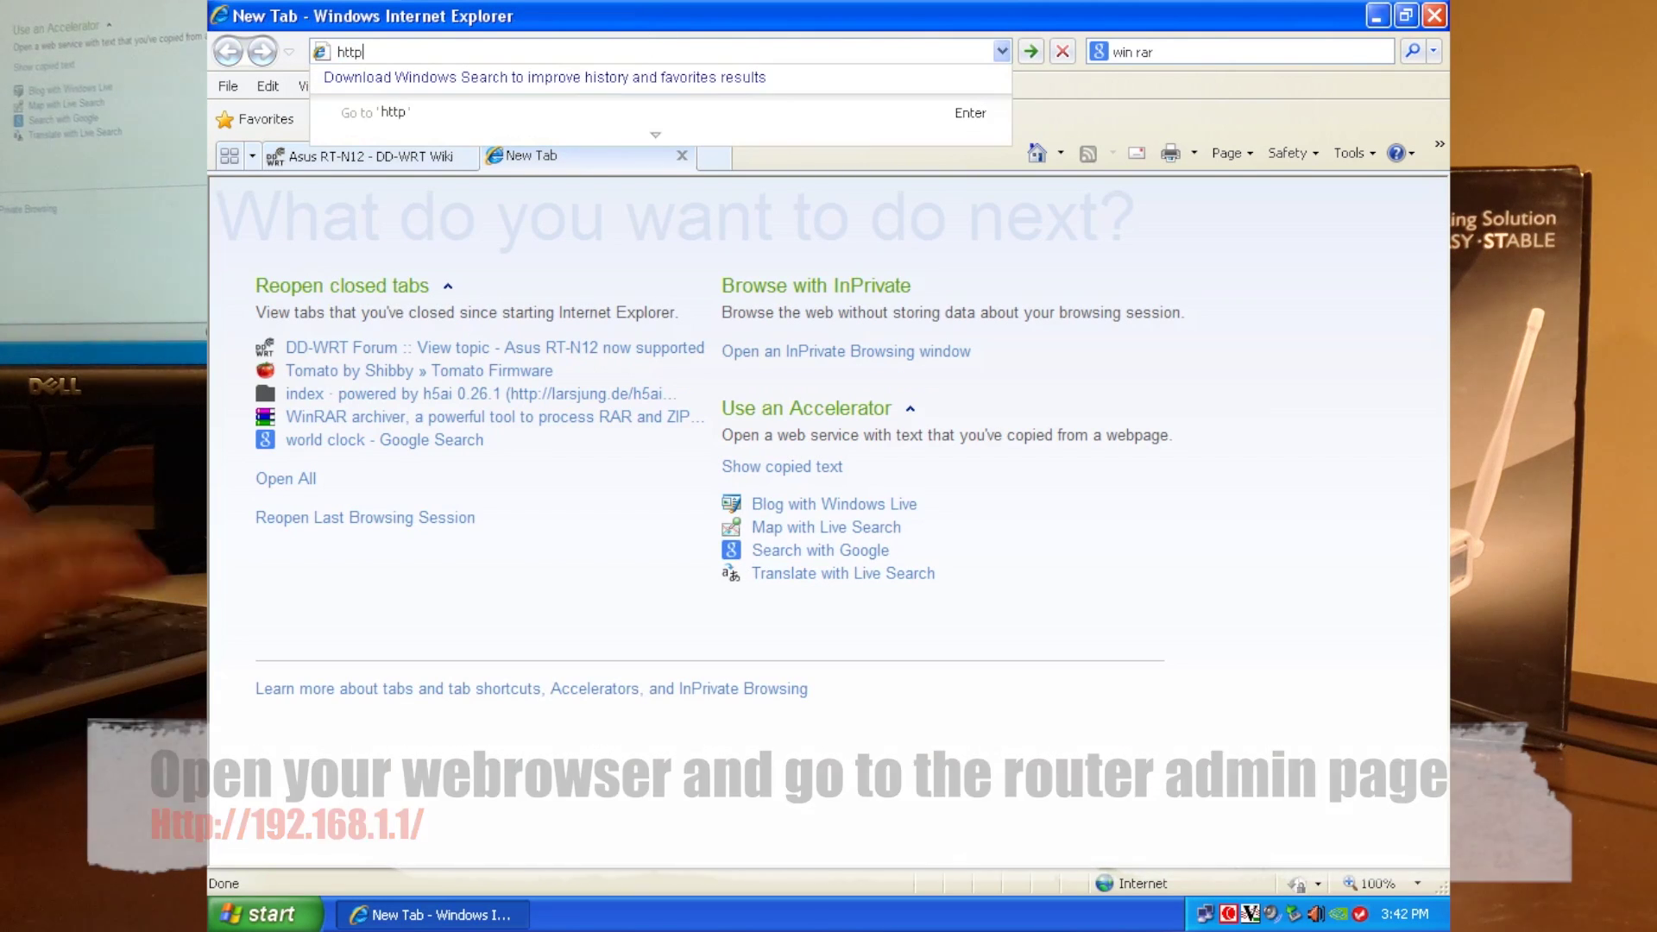
text(:)
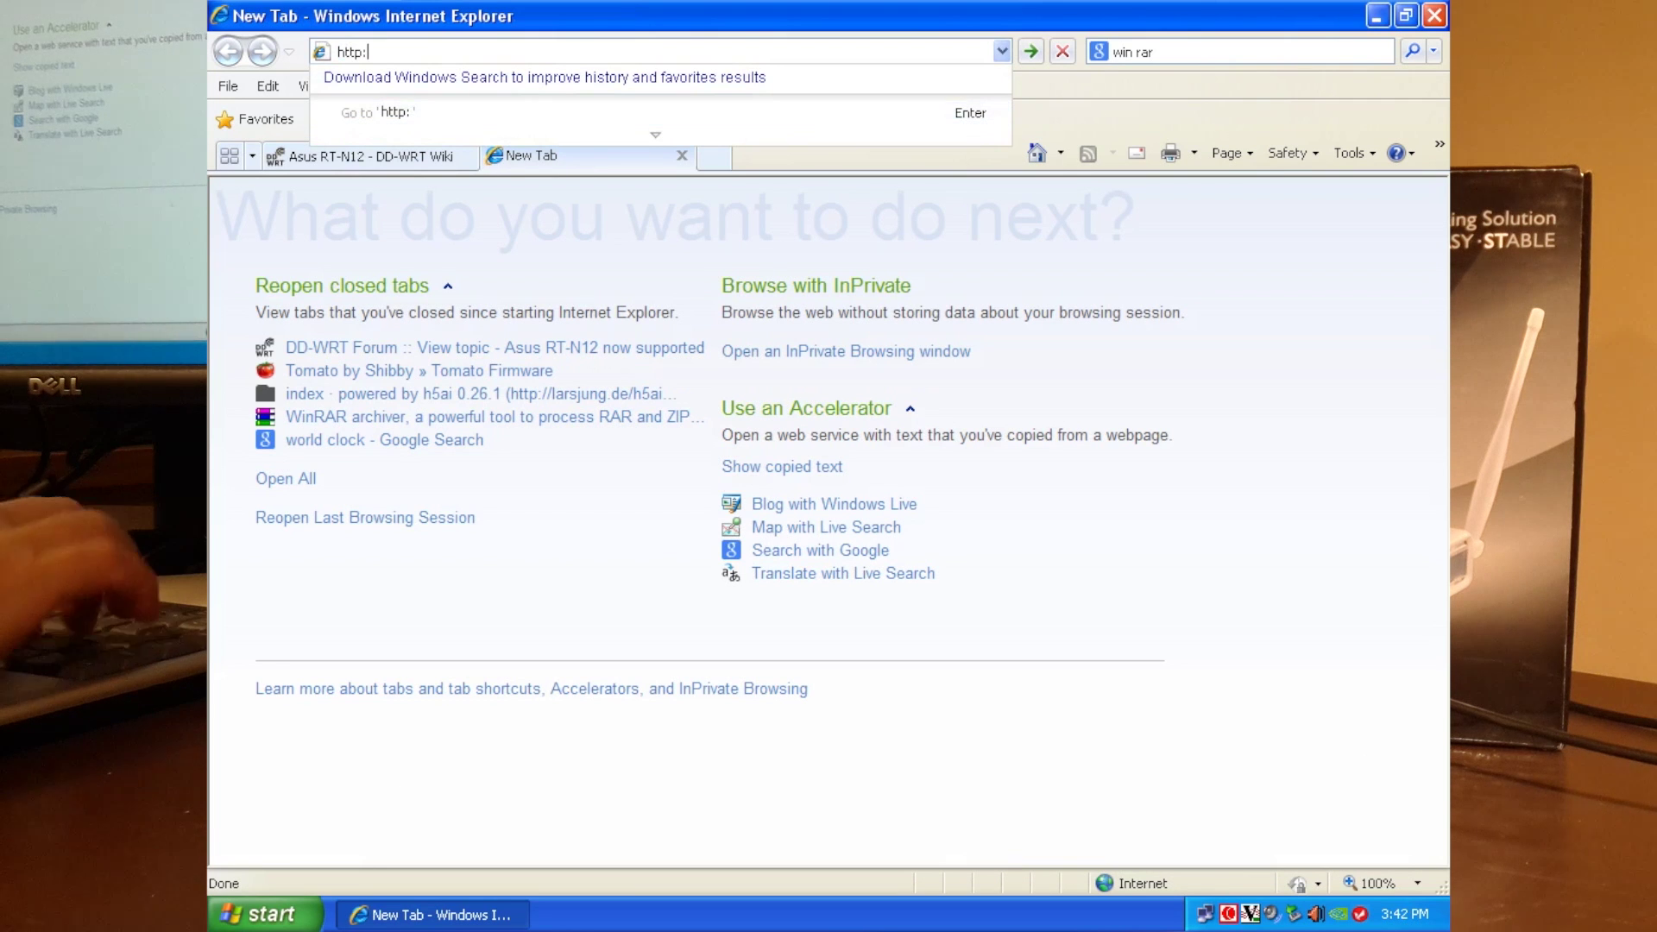
text(//192)
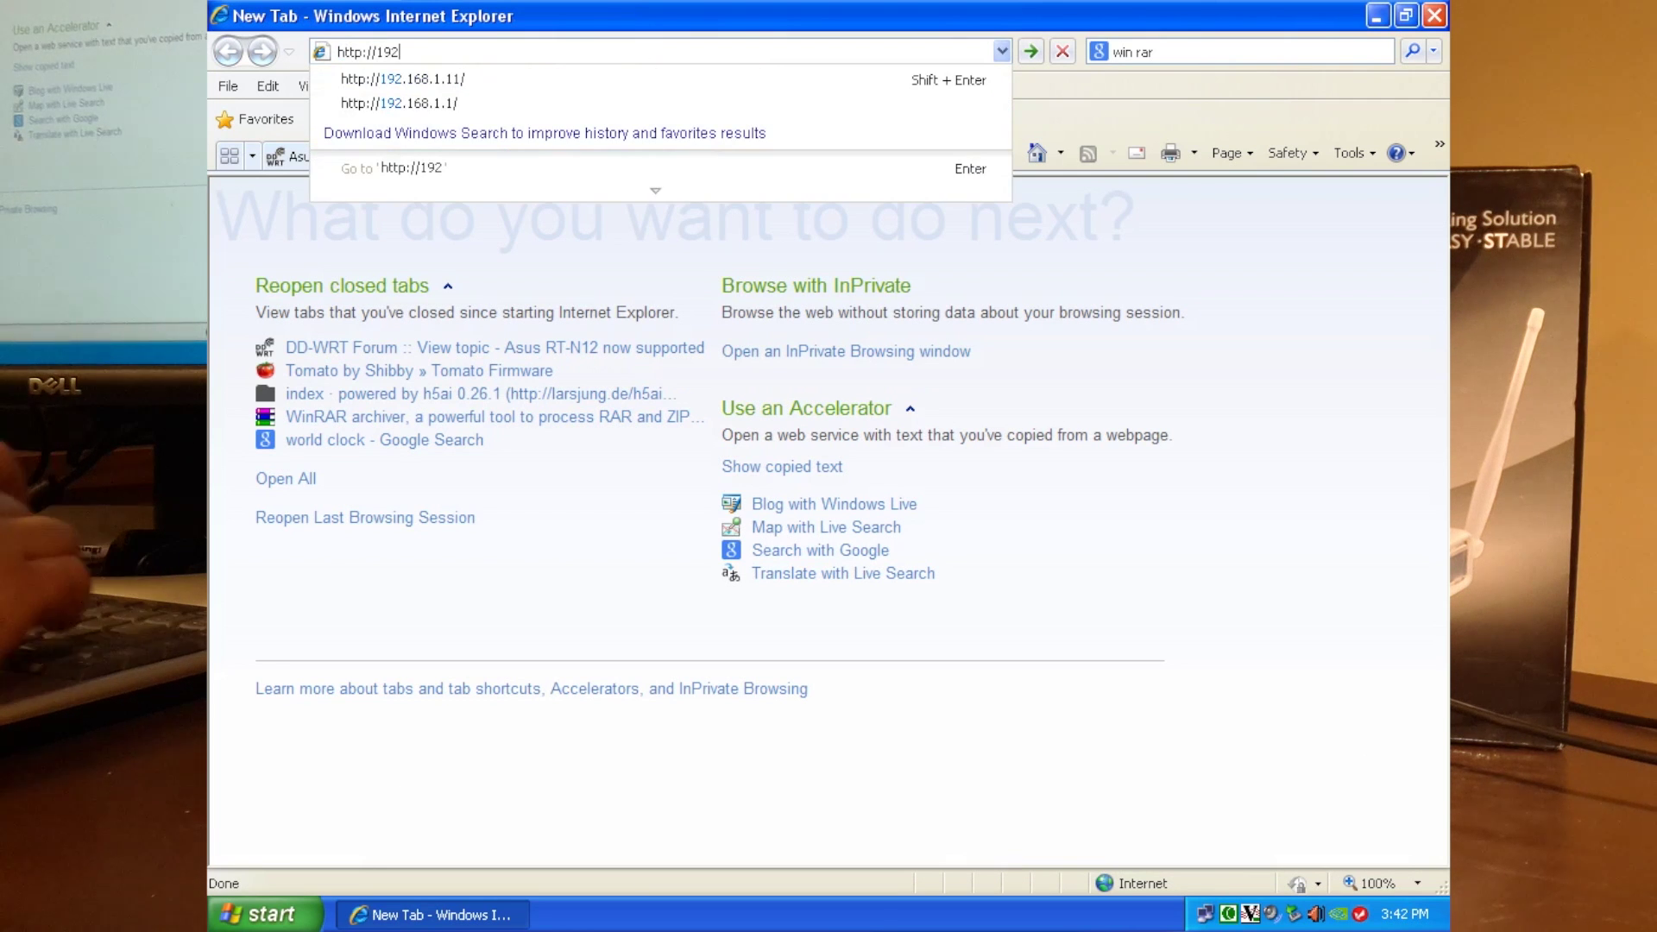
text(.168.)
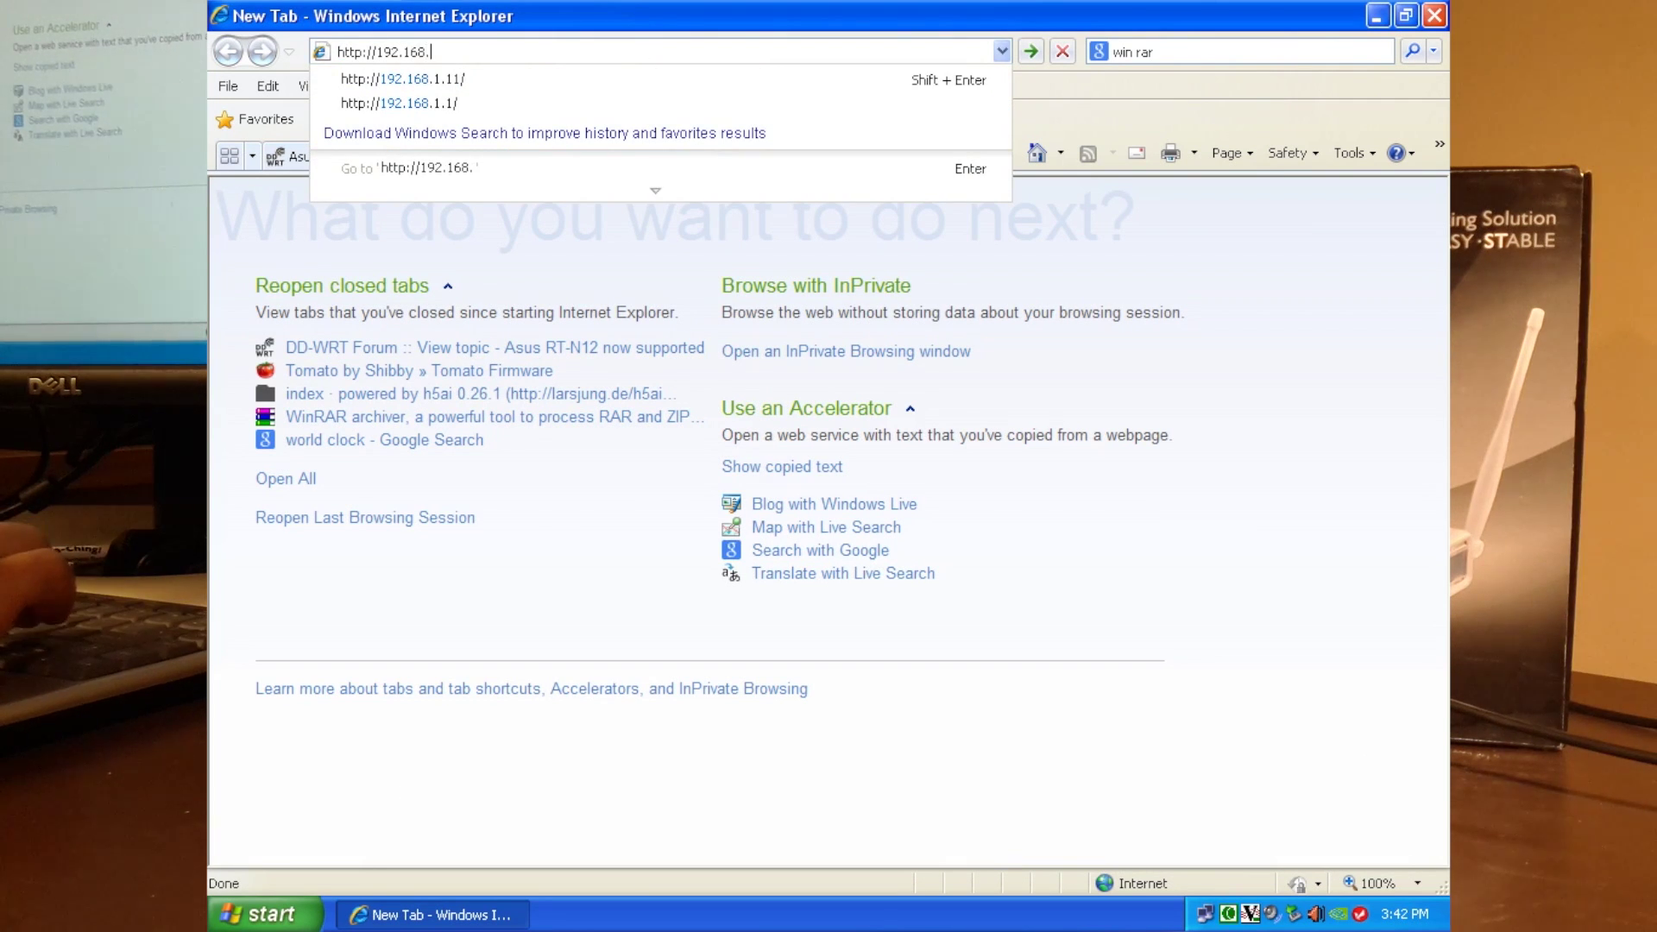
text(1.1)
key(Return)
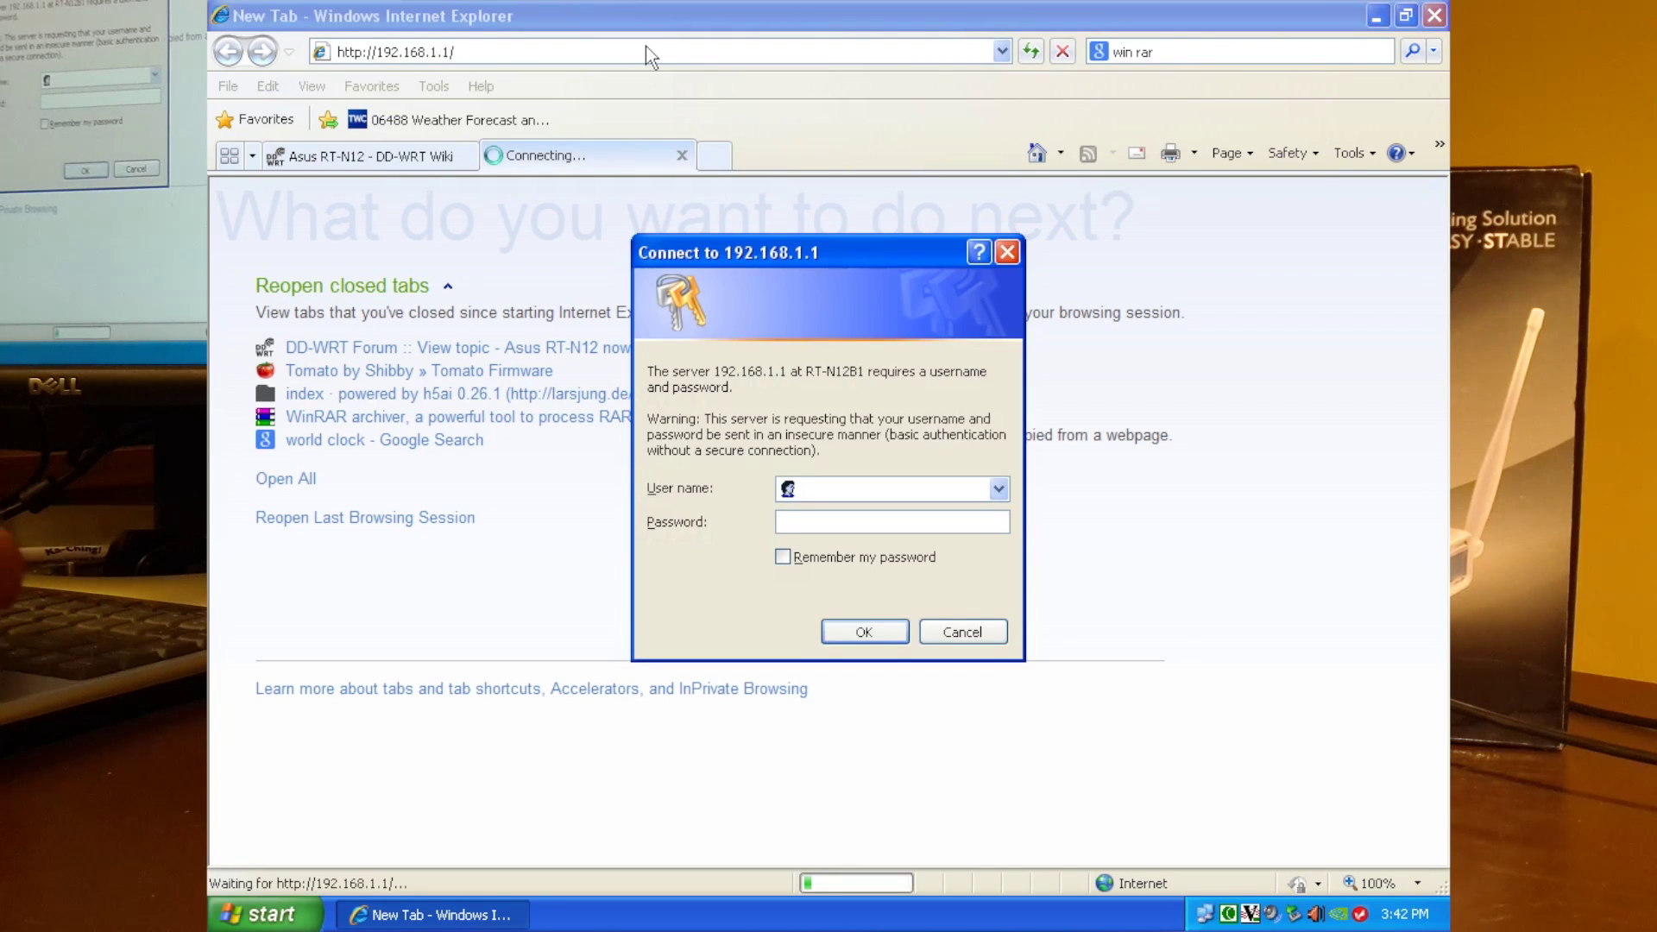
Log in to the router with username admin and the admin password.
text(admin)
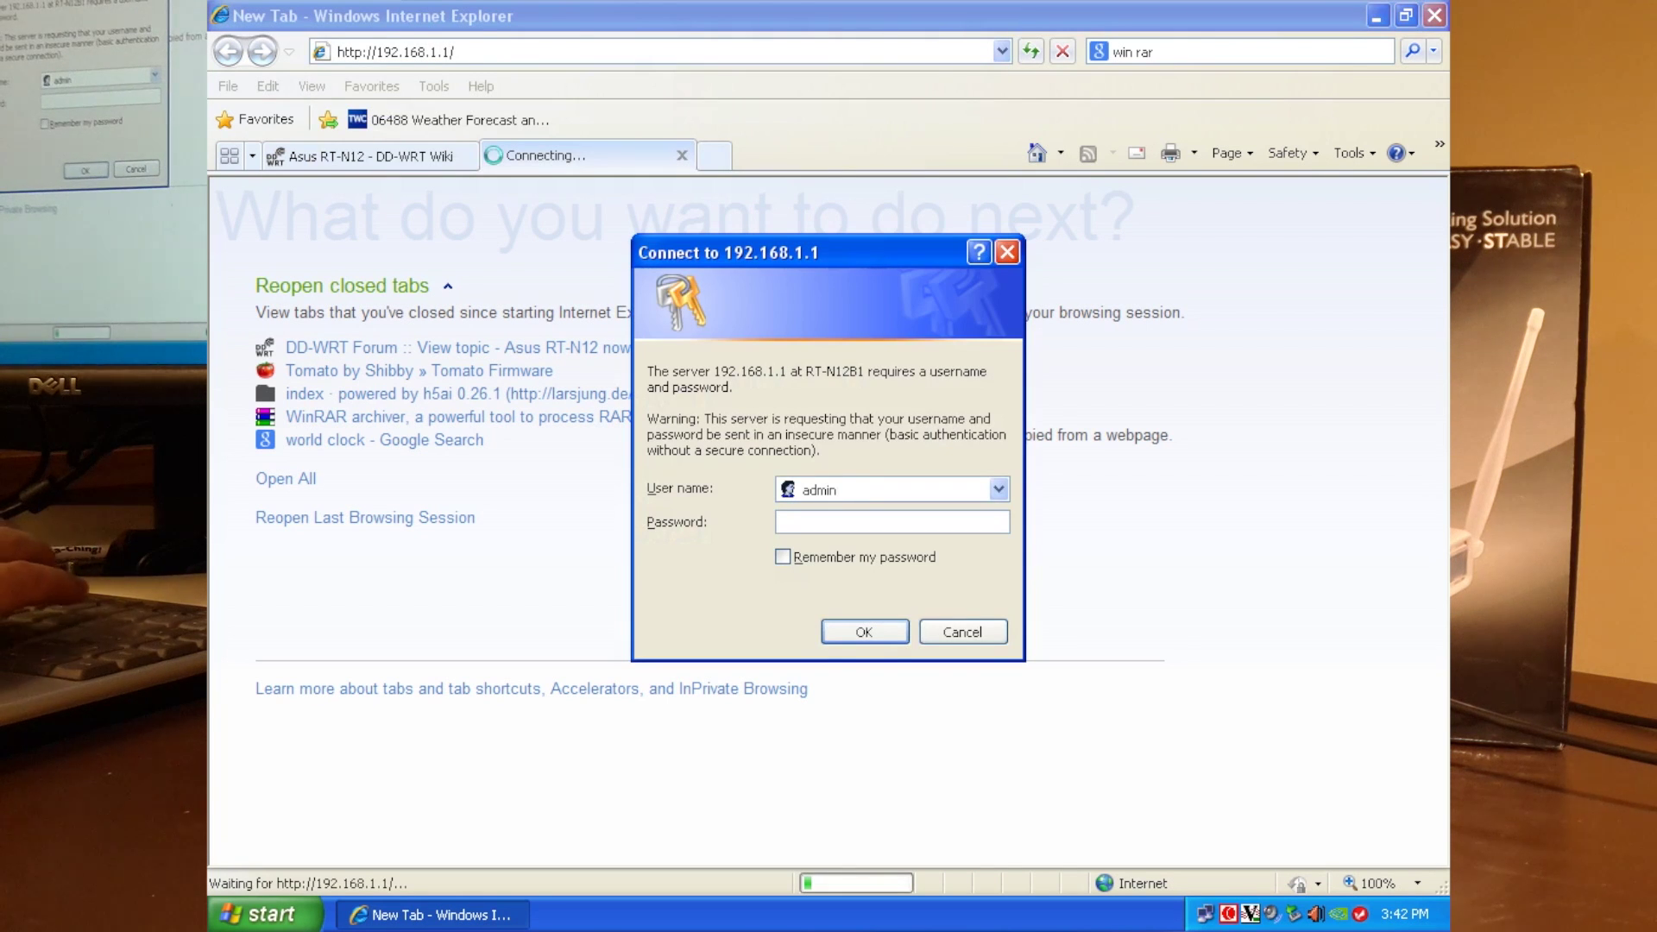
key(Tab)
text(admin)
key(Return)
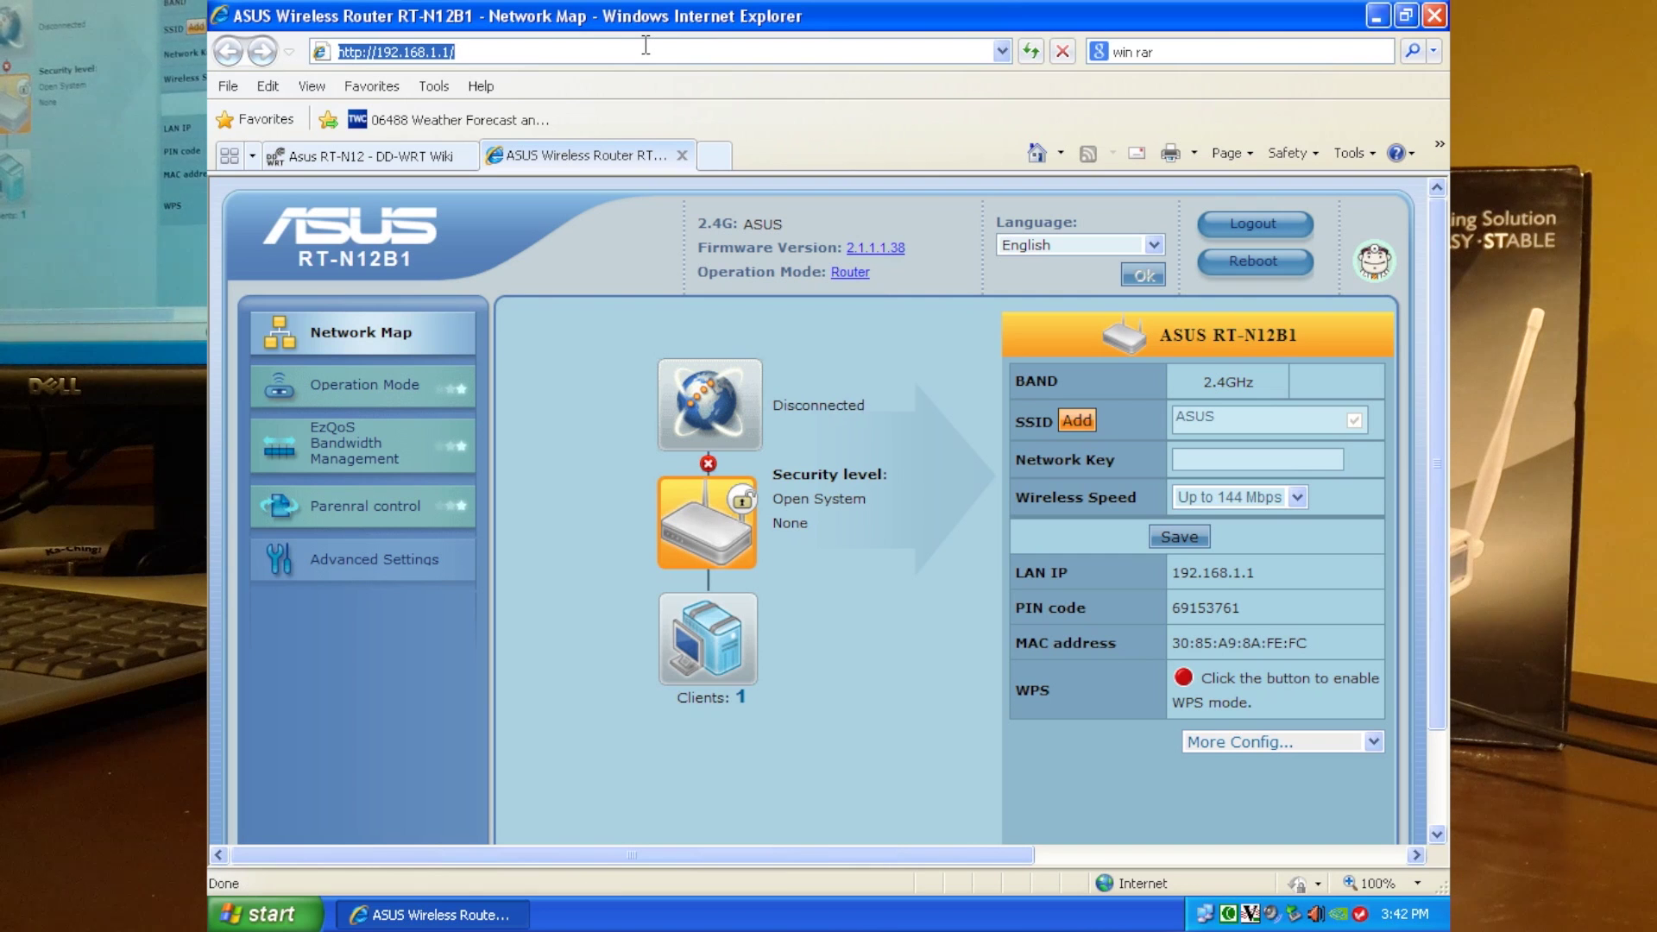
Go to Advanced Settings > Administration > Firmware Upgrade.
click(388, 562)
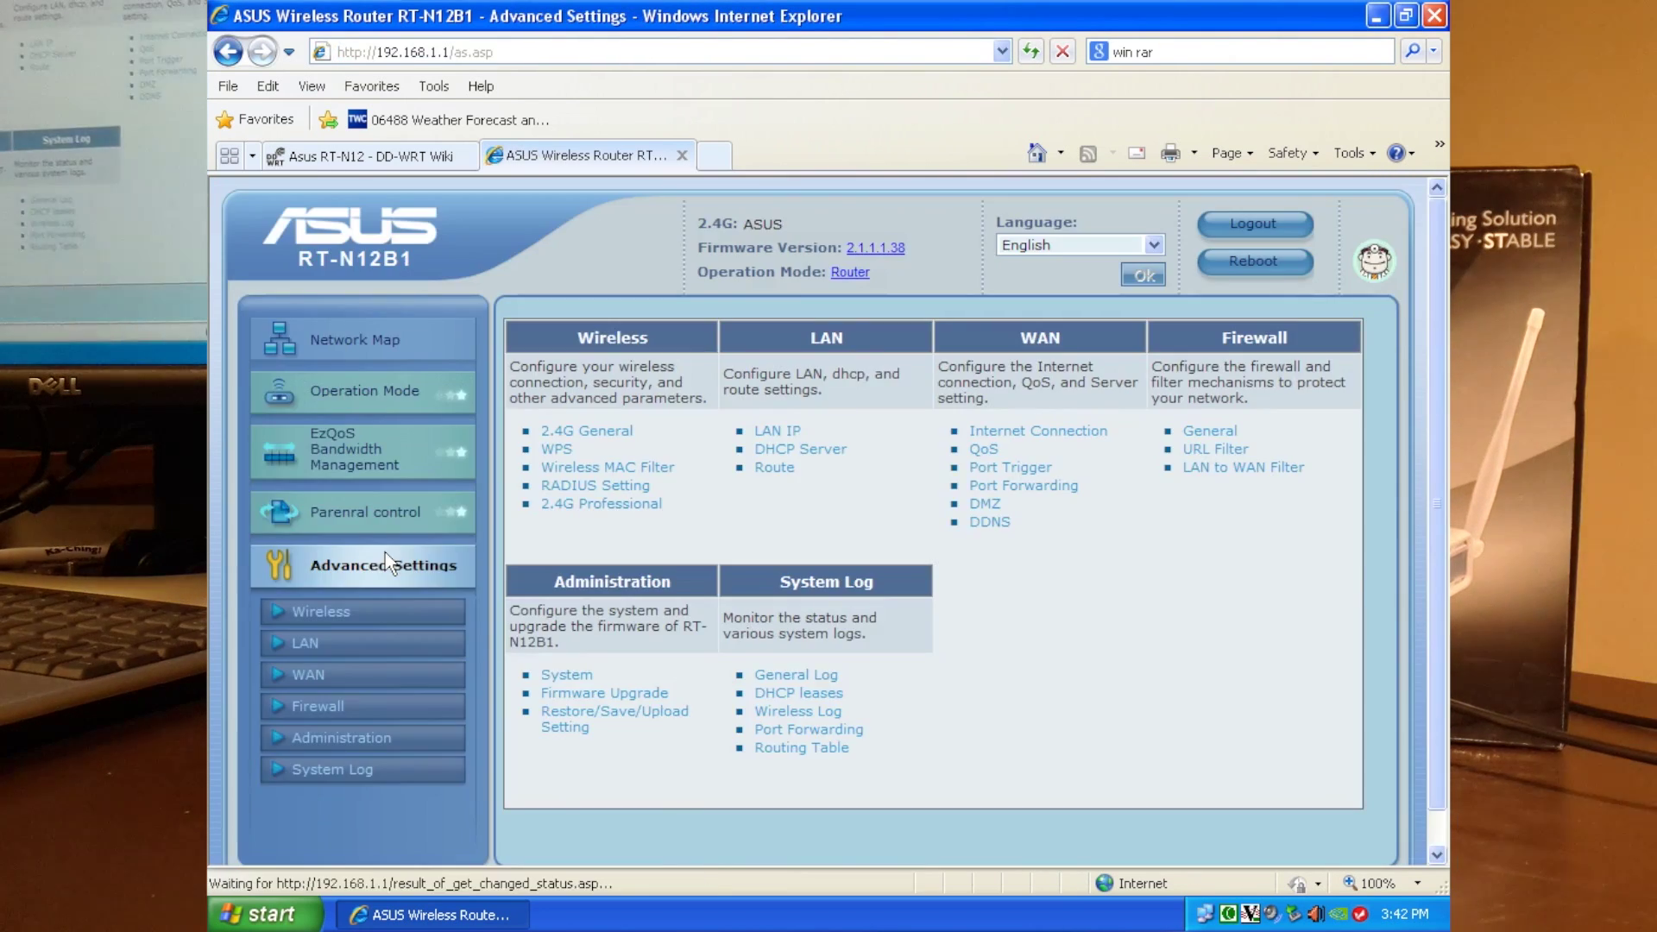
click(362, 738)
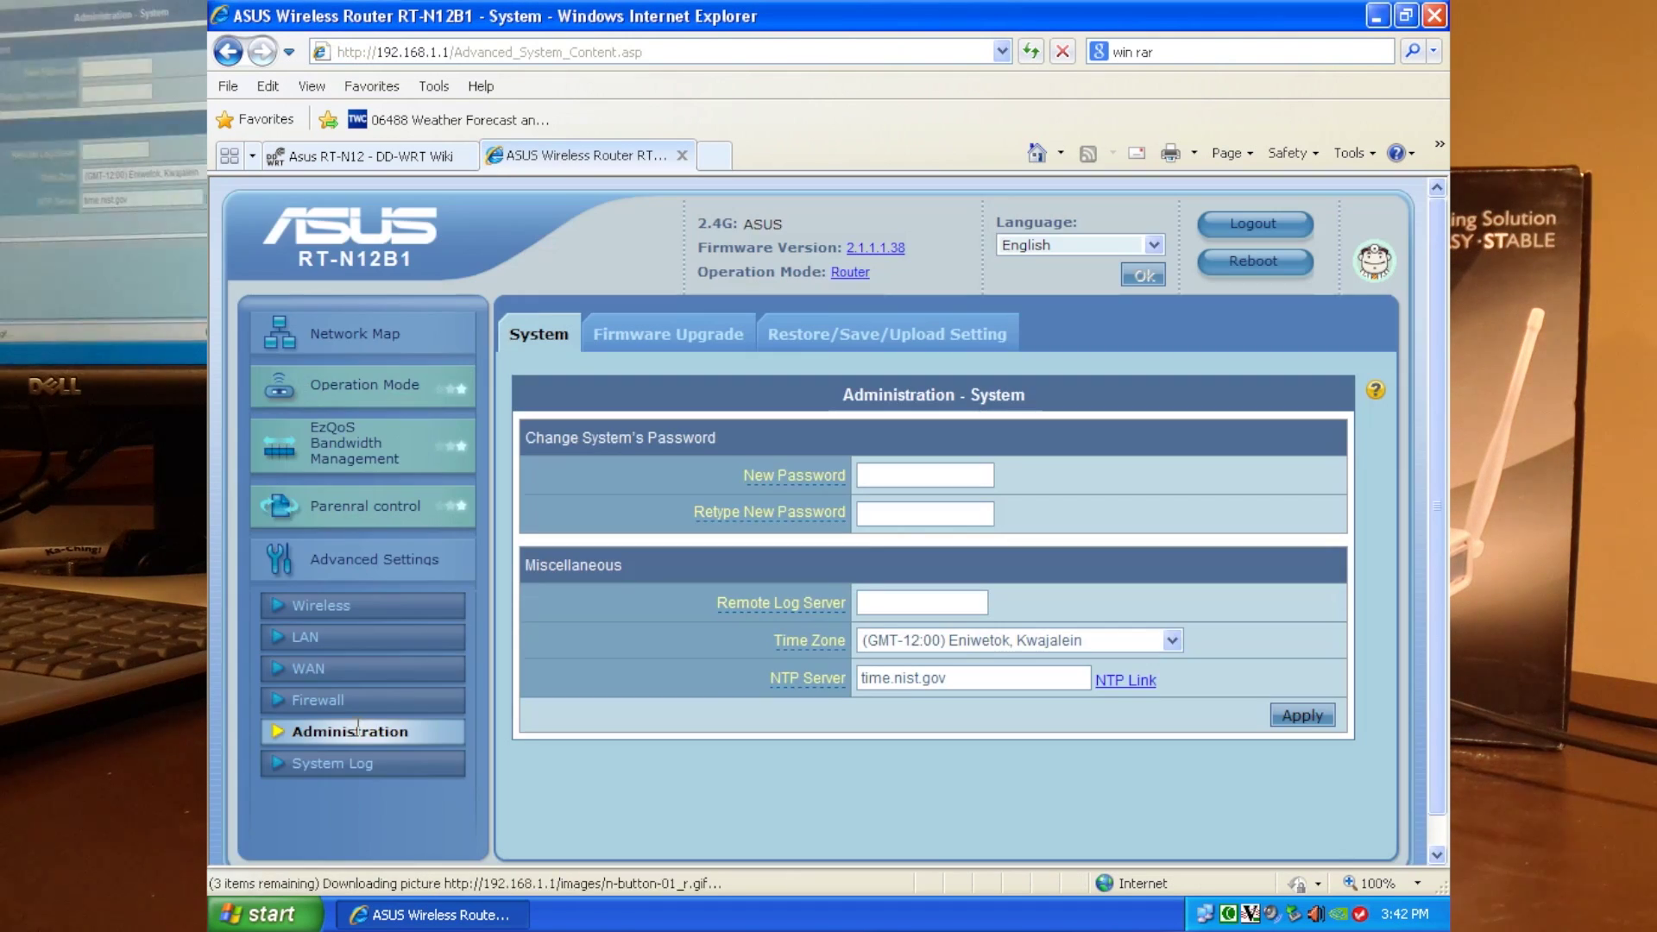
click(677, 337)
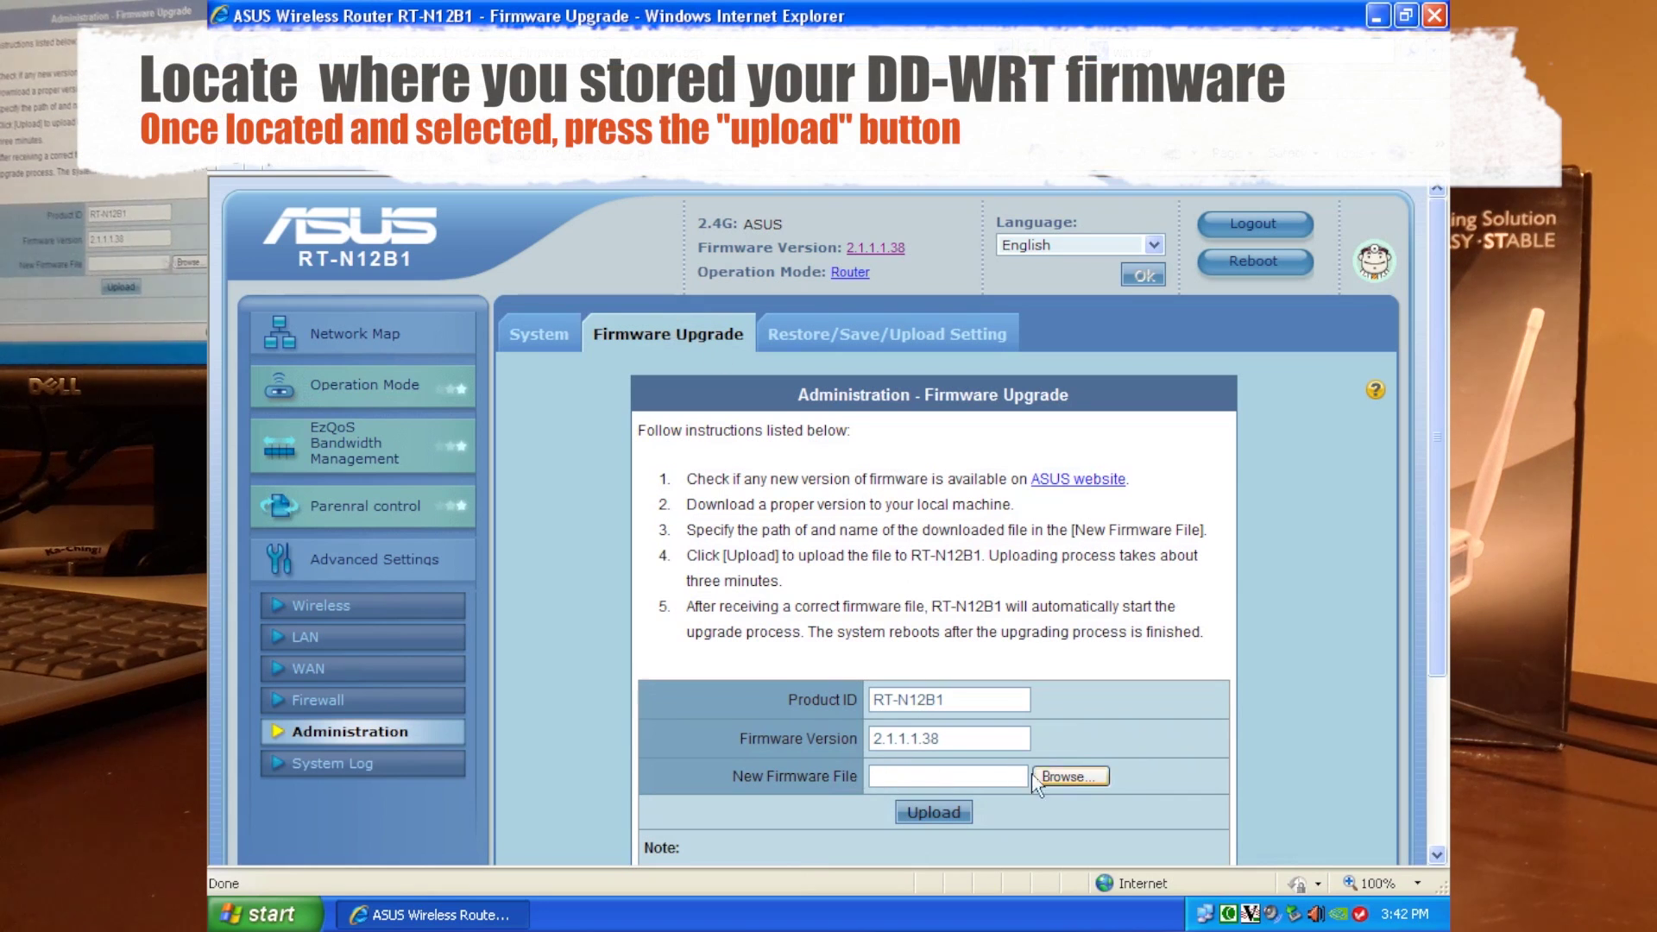
Choose dd-wrt.v24-17990_NEWD-2_K2.6_mini_RT-N12B1.trx on the Desktop as the new firmware file.
click(1075, 779)
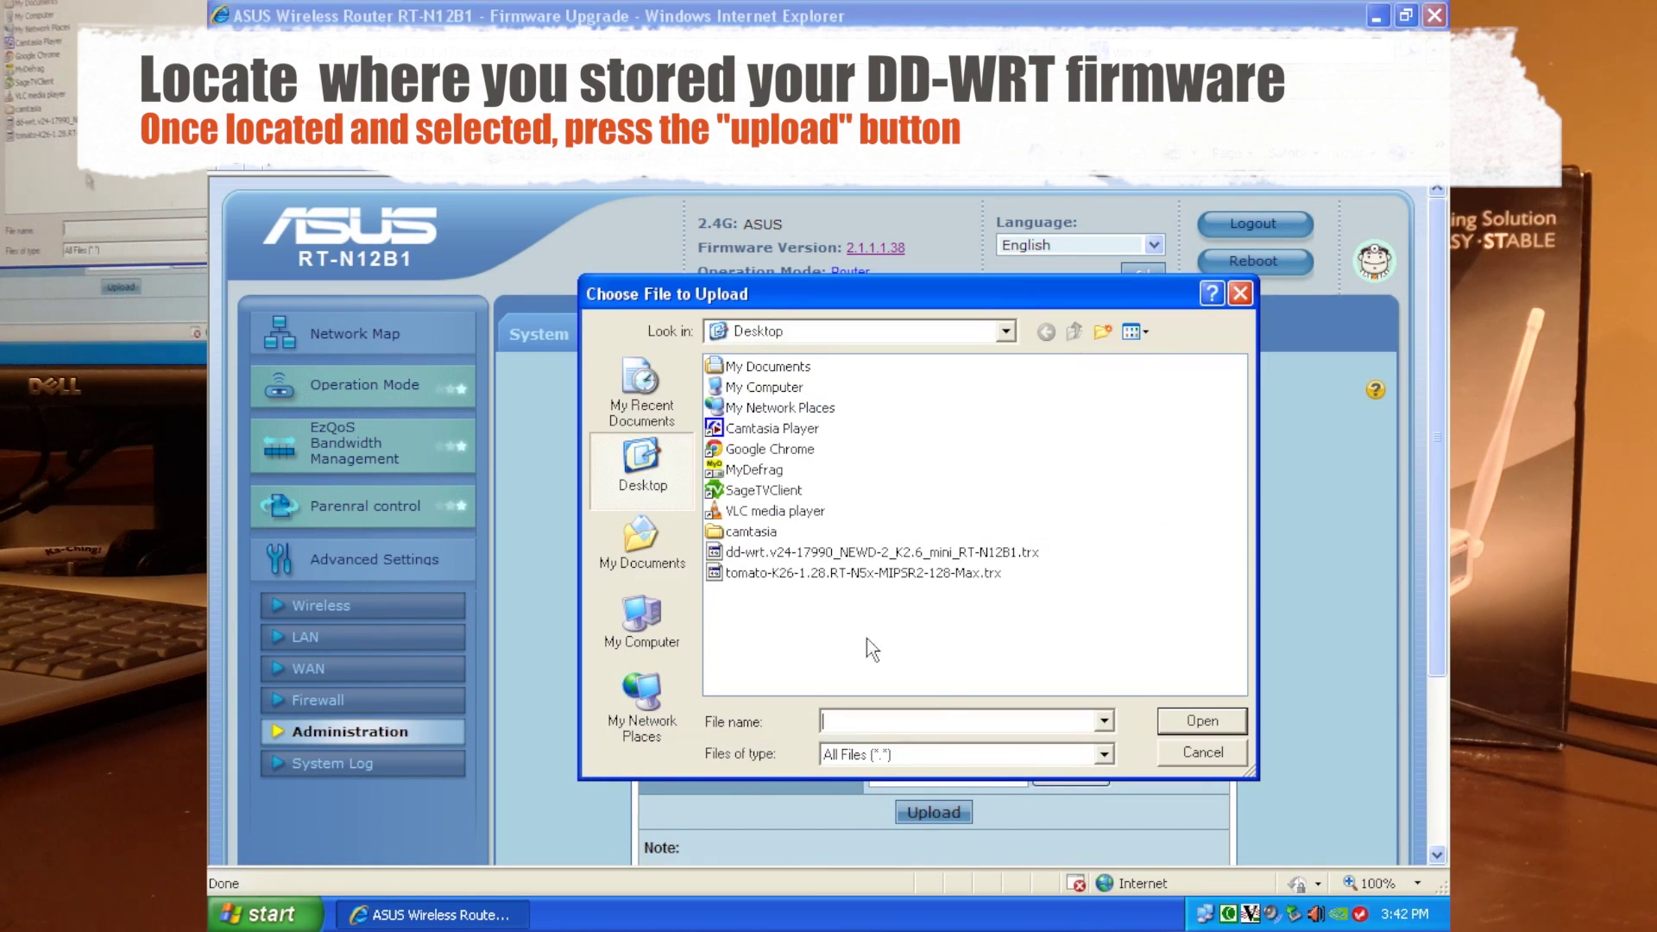
click(826, 552)
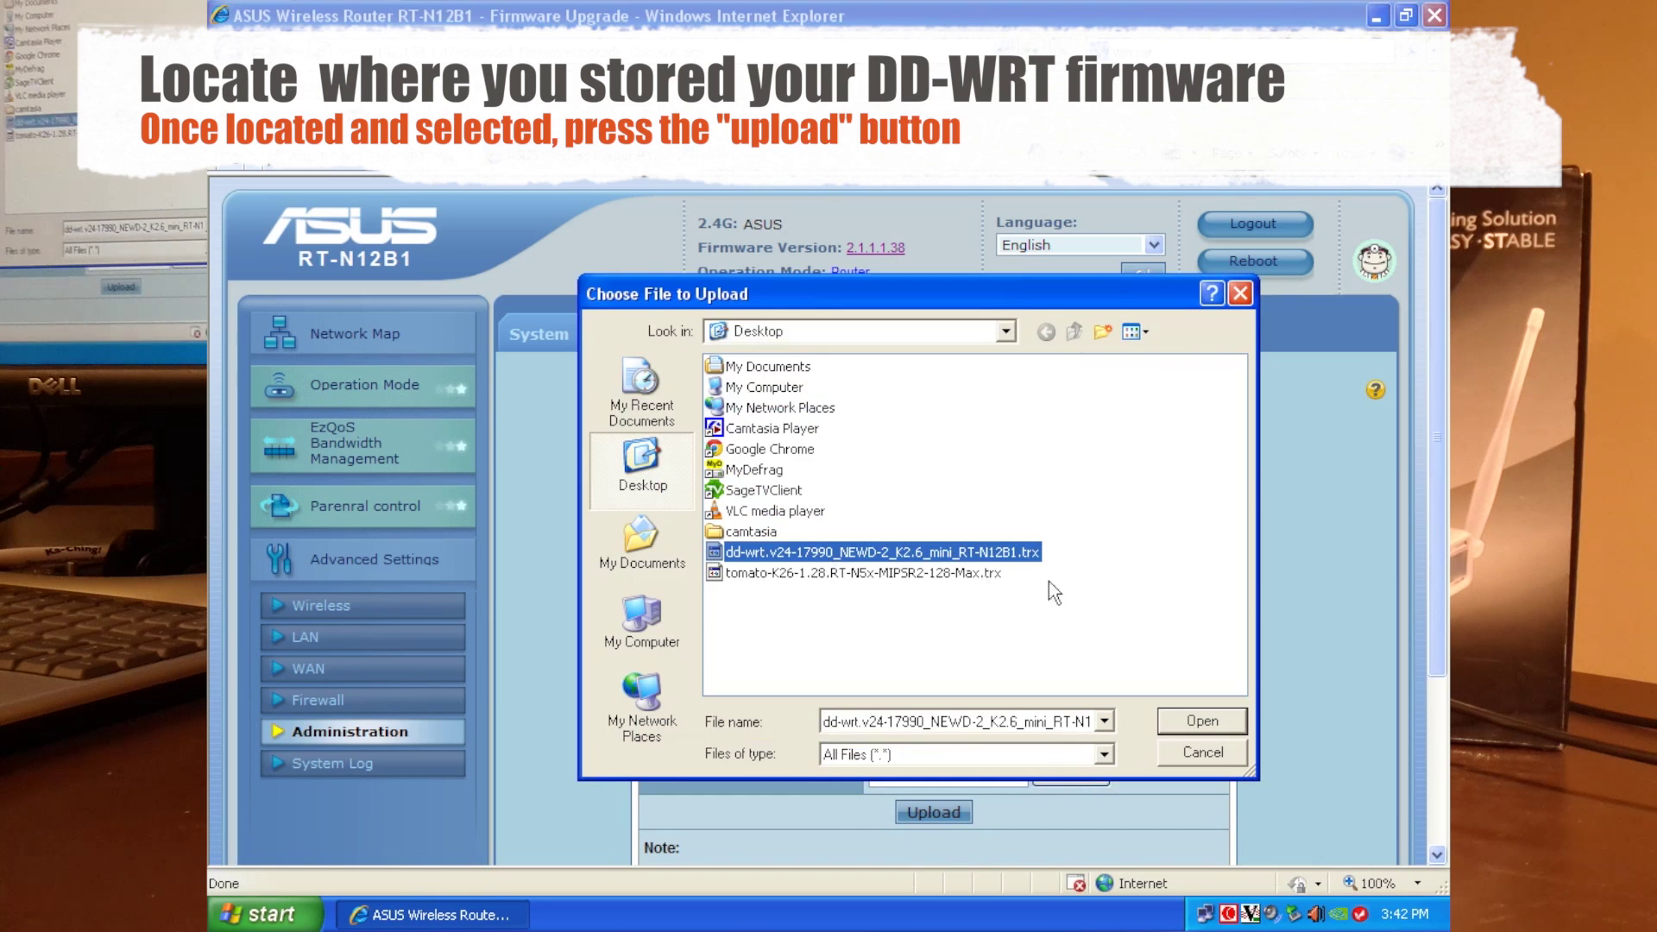
click(1201, 721)
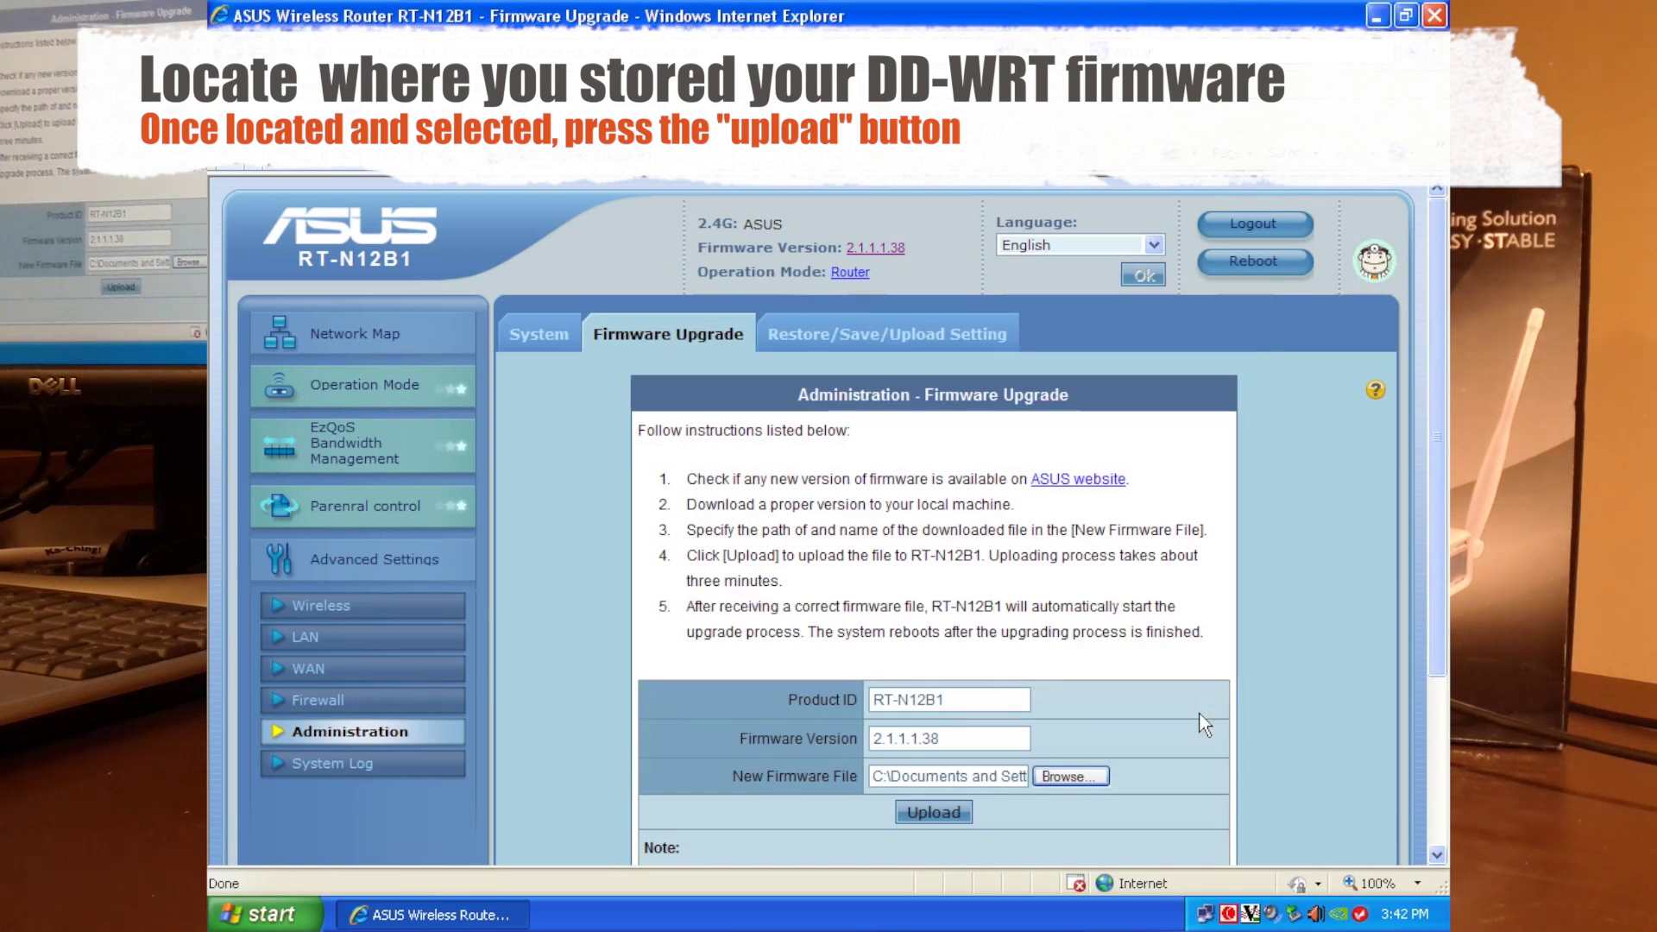
drag(1438, 677, 1443, 824)
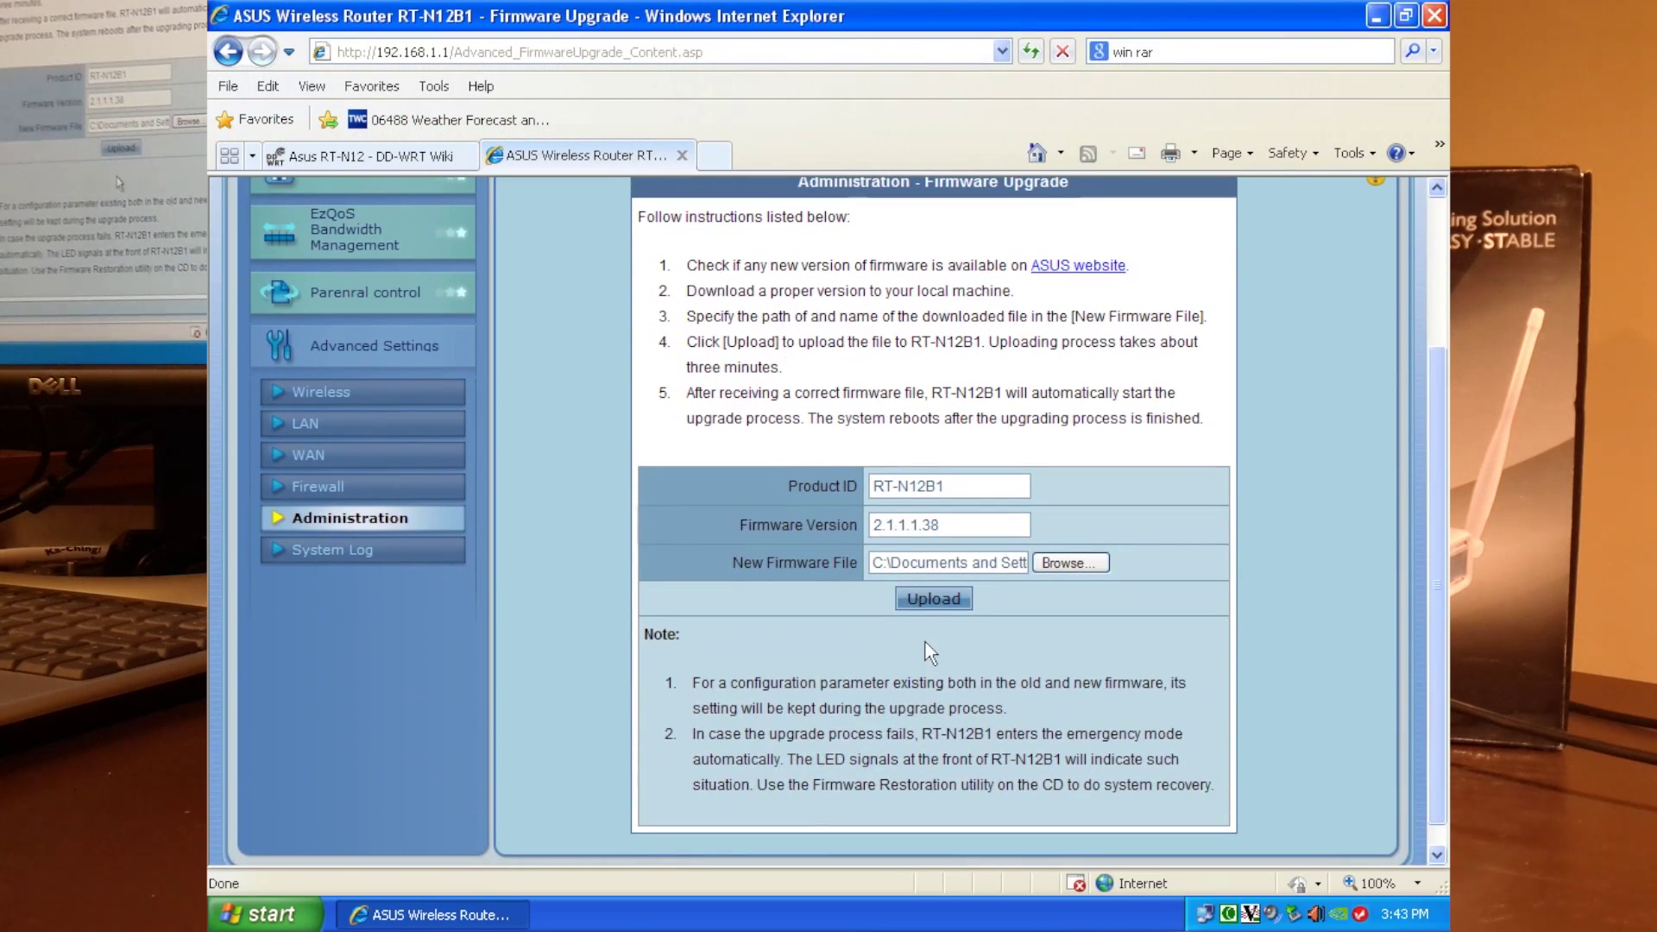
Upload the DD-WRT image and wait for the router to reboot into DD-WRT.
click(925, 600)
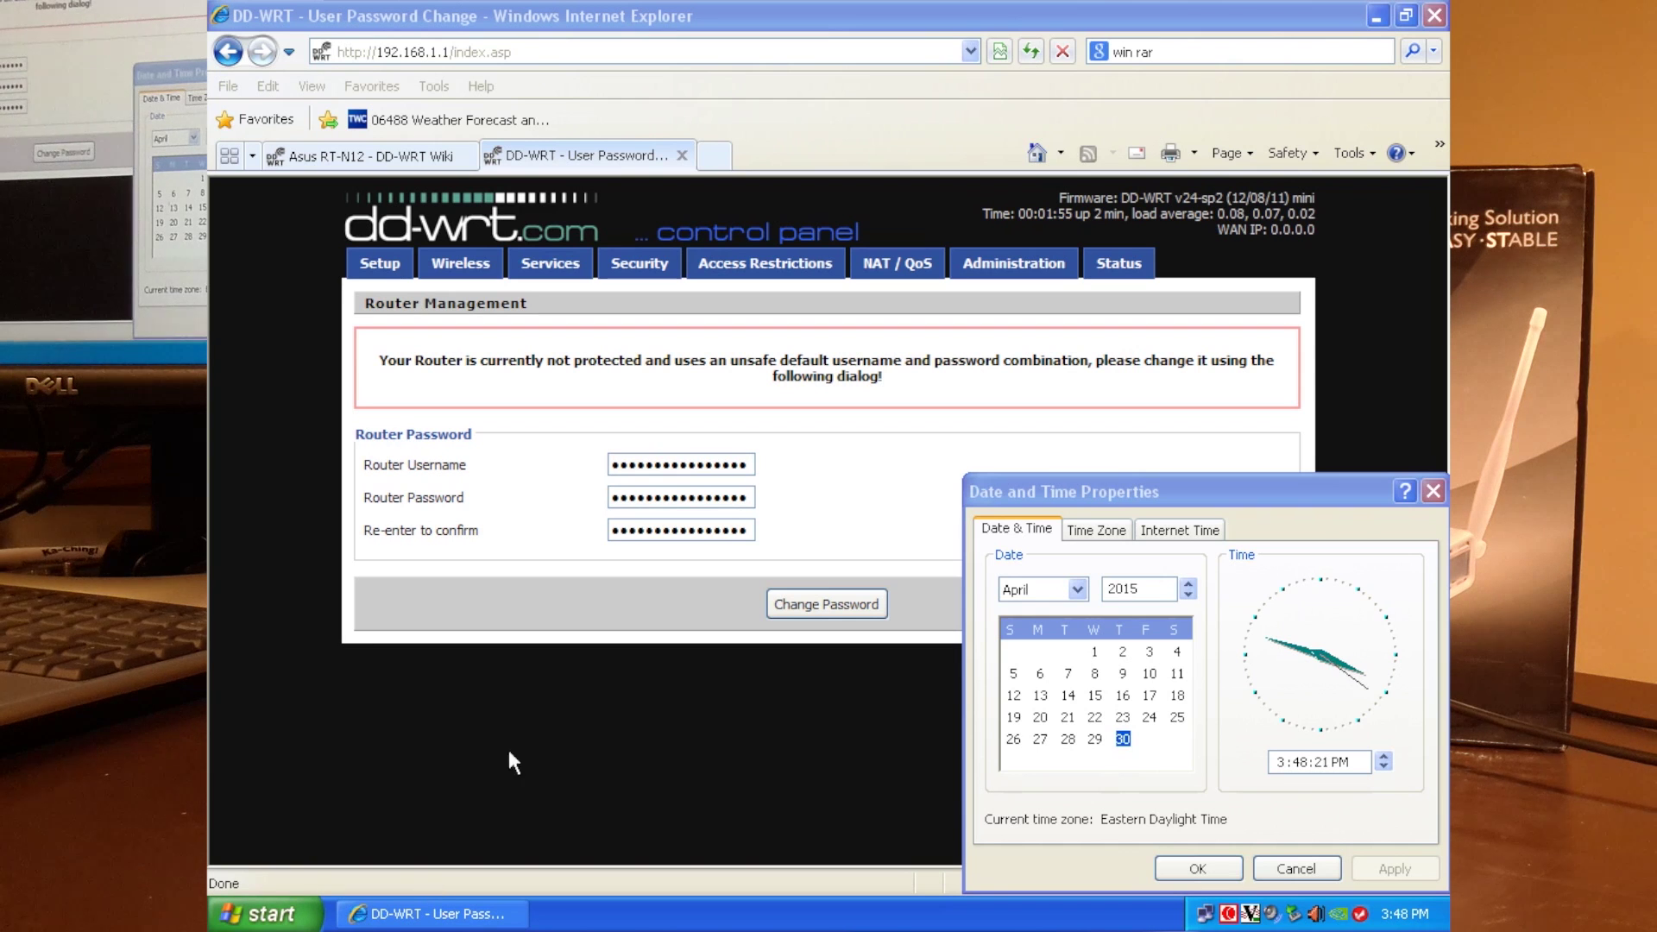
Replace the default router username with a new one.
click(284, 595)
double_click(725, 466)
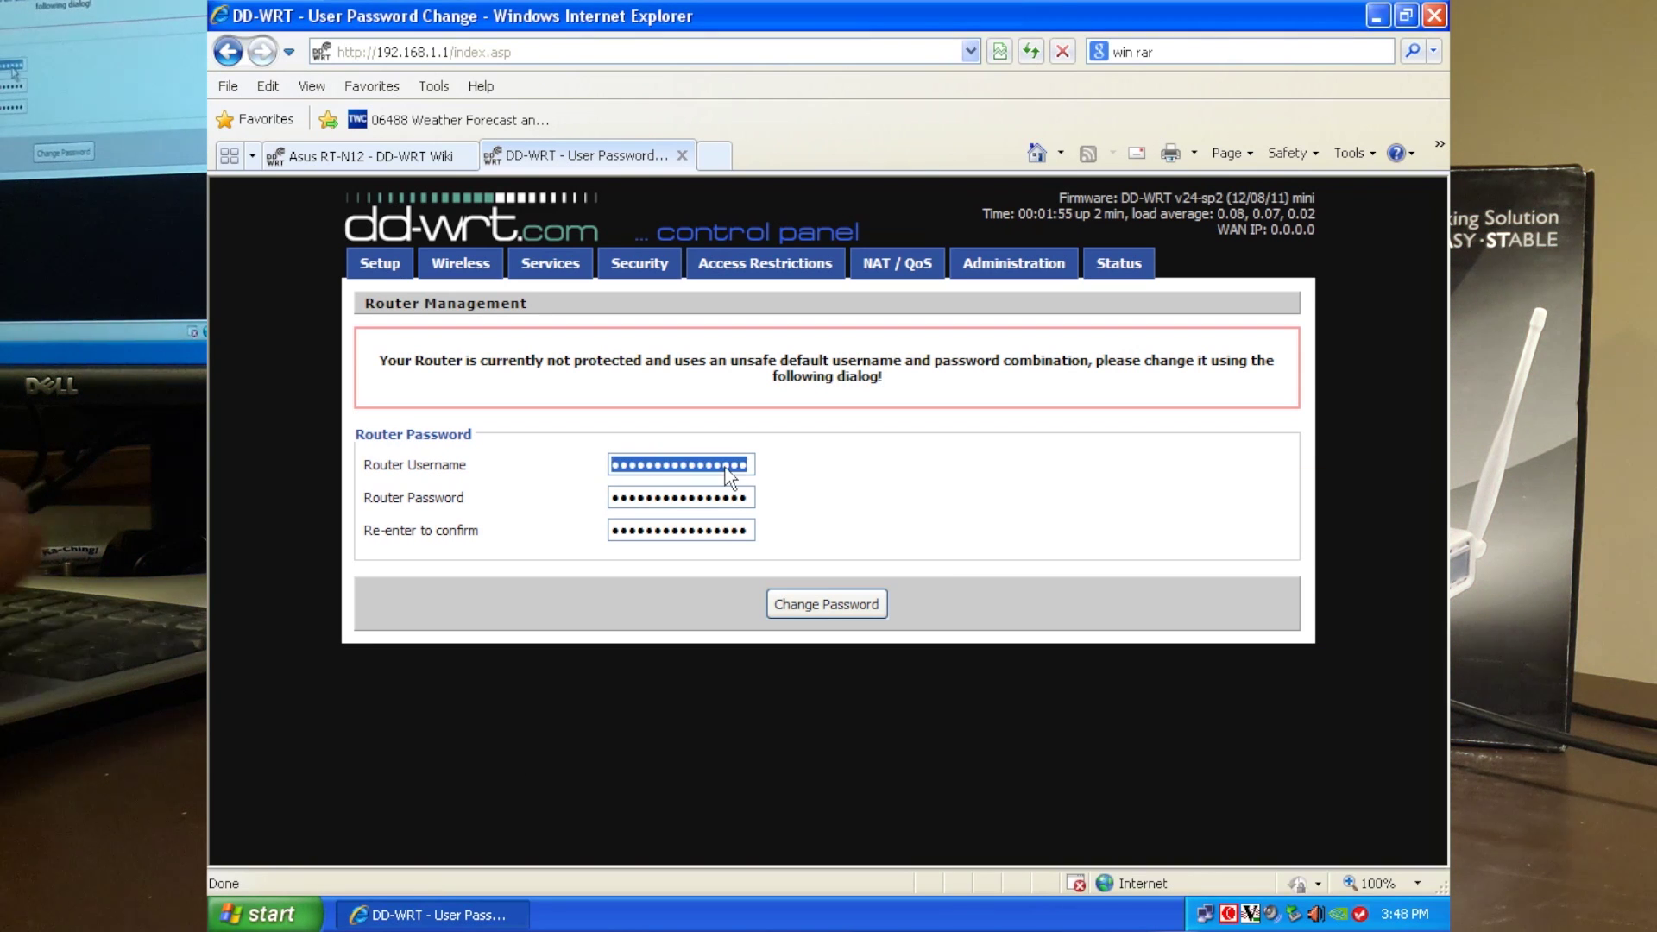
text(*****)
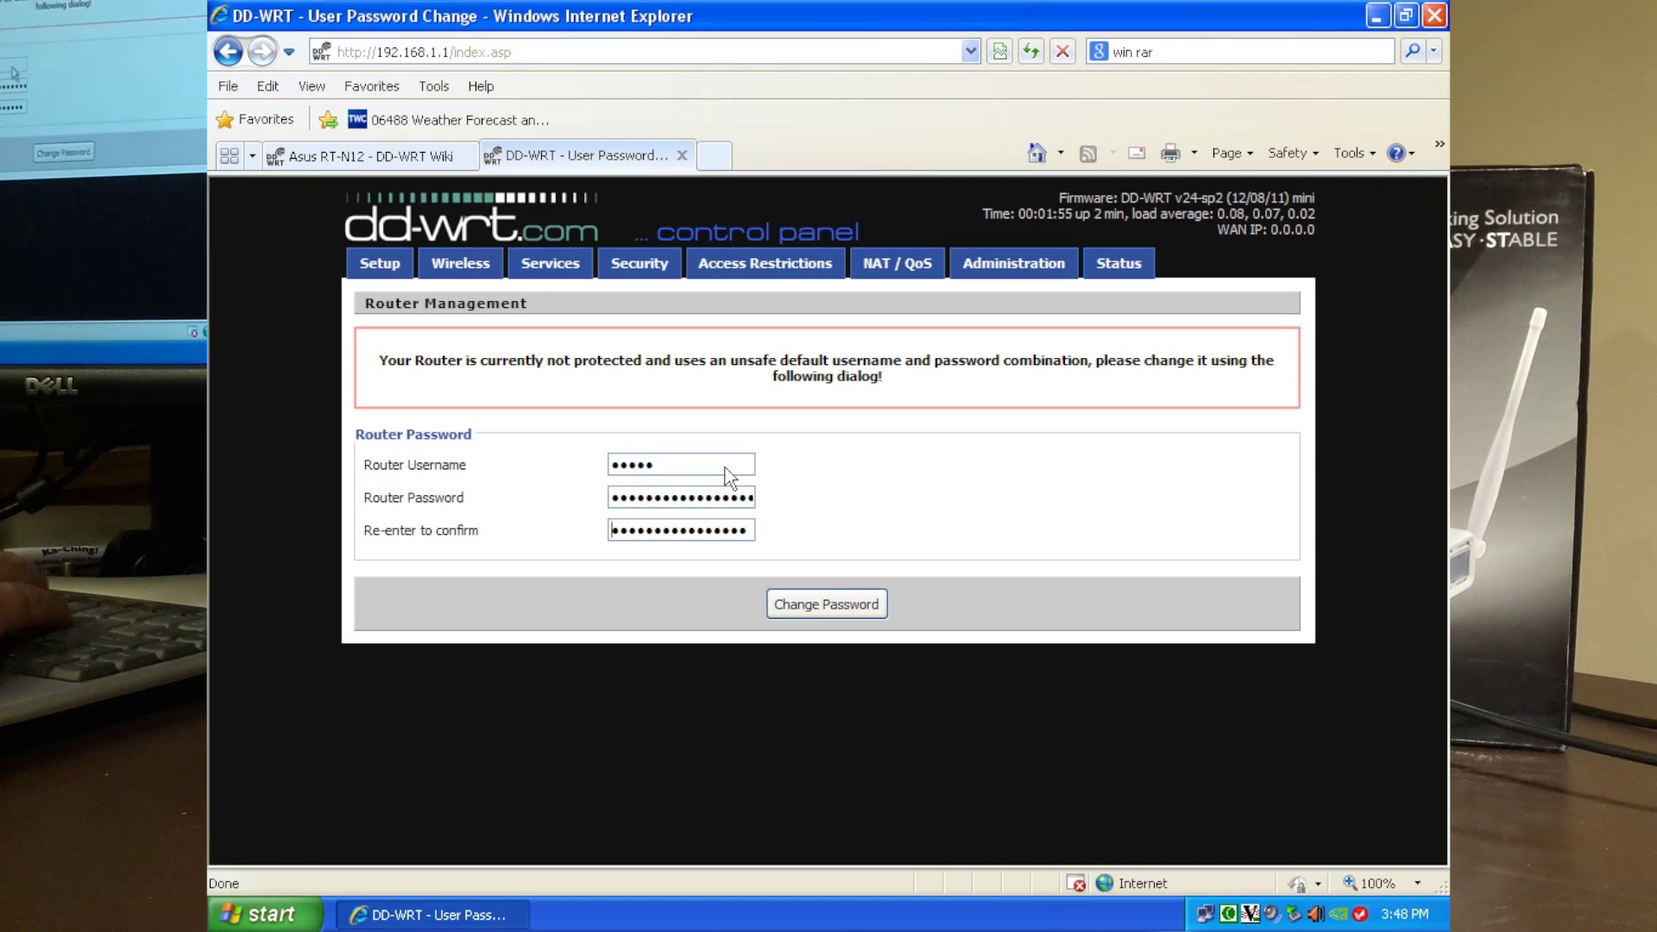
key(Tab)
key(Tab)
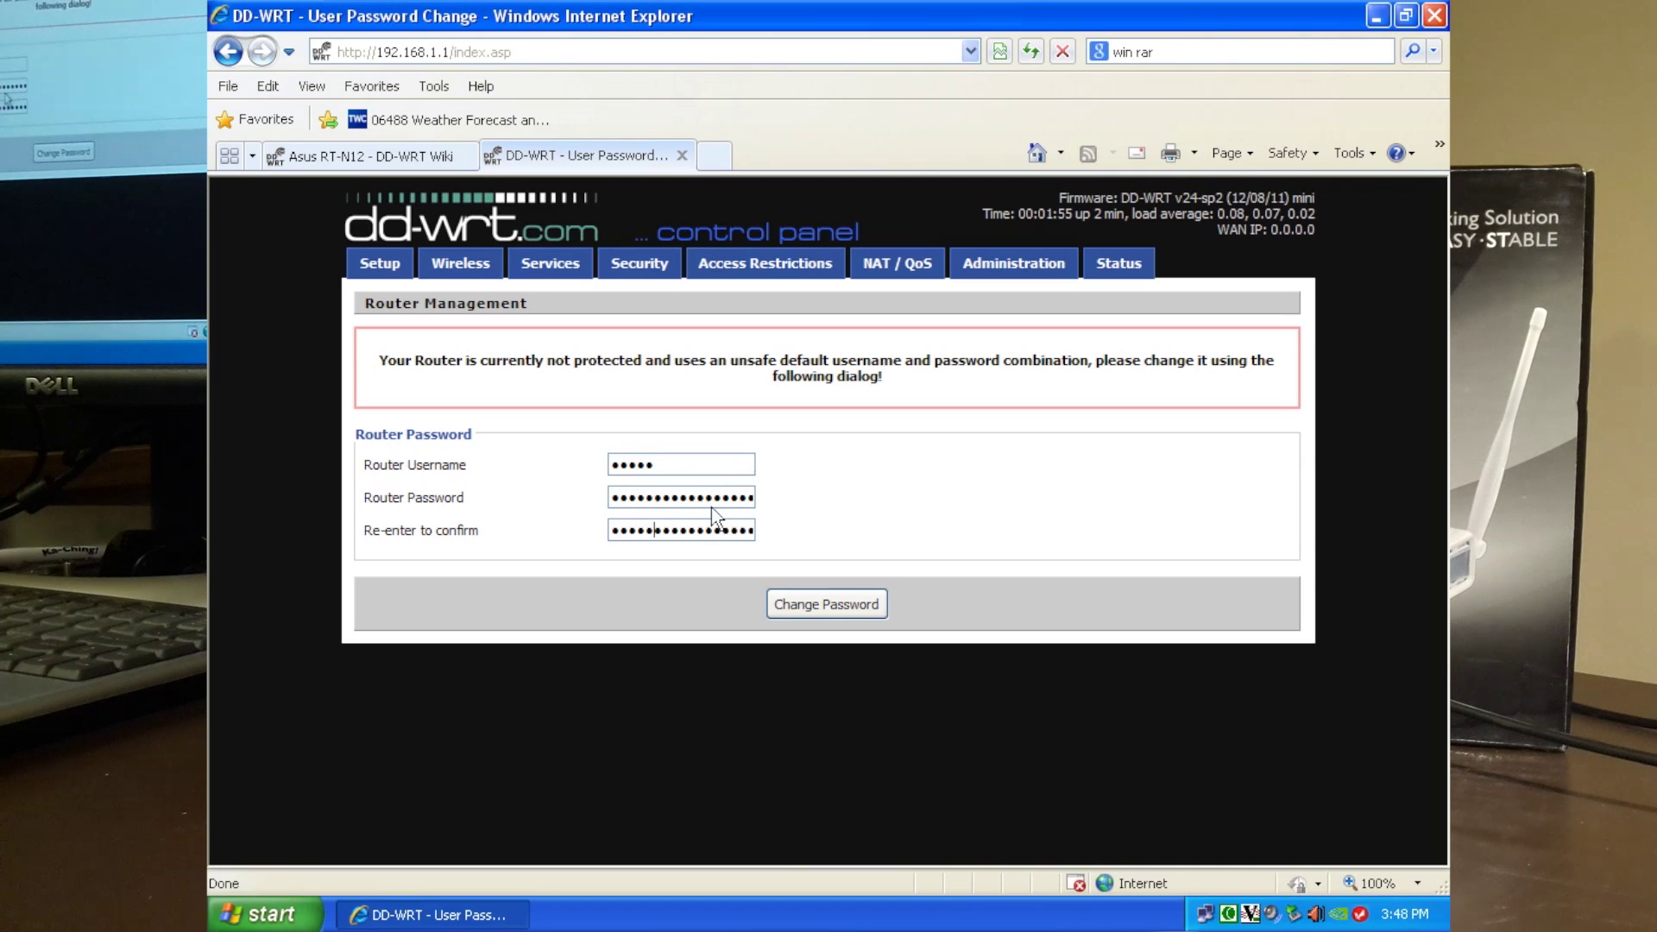
Enter and confirm a new router password, then apply the change.
double_click(708, 500)
key(BackSpace)
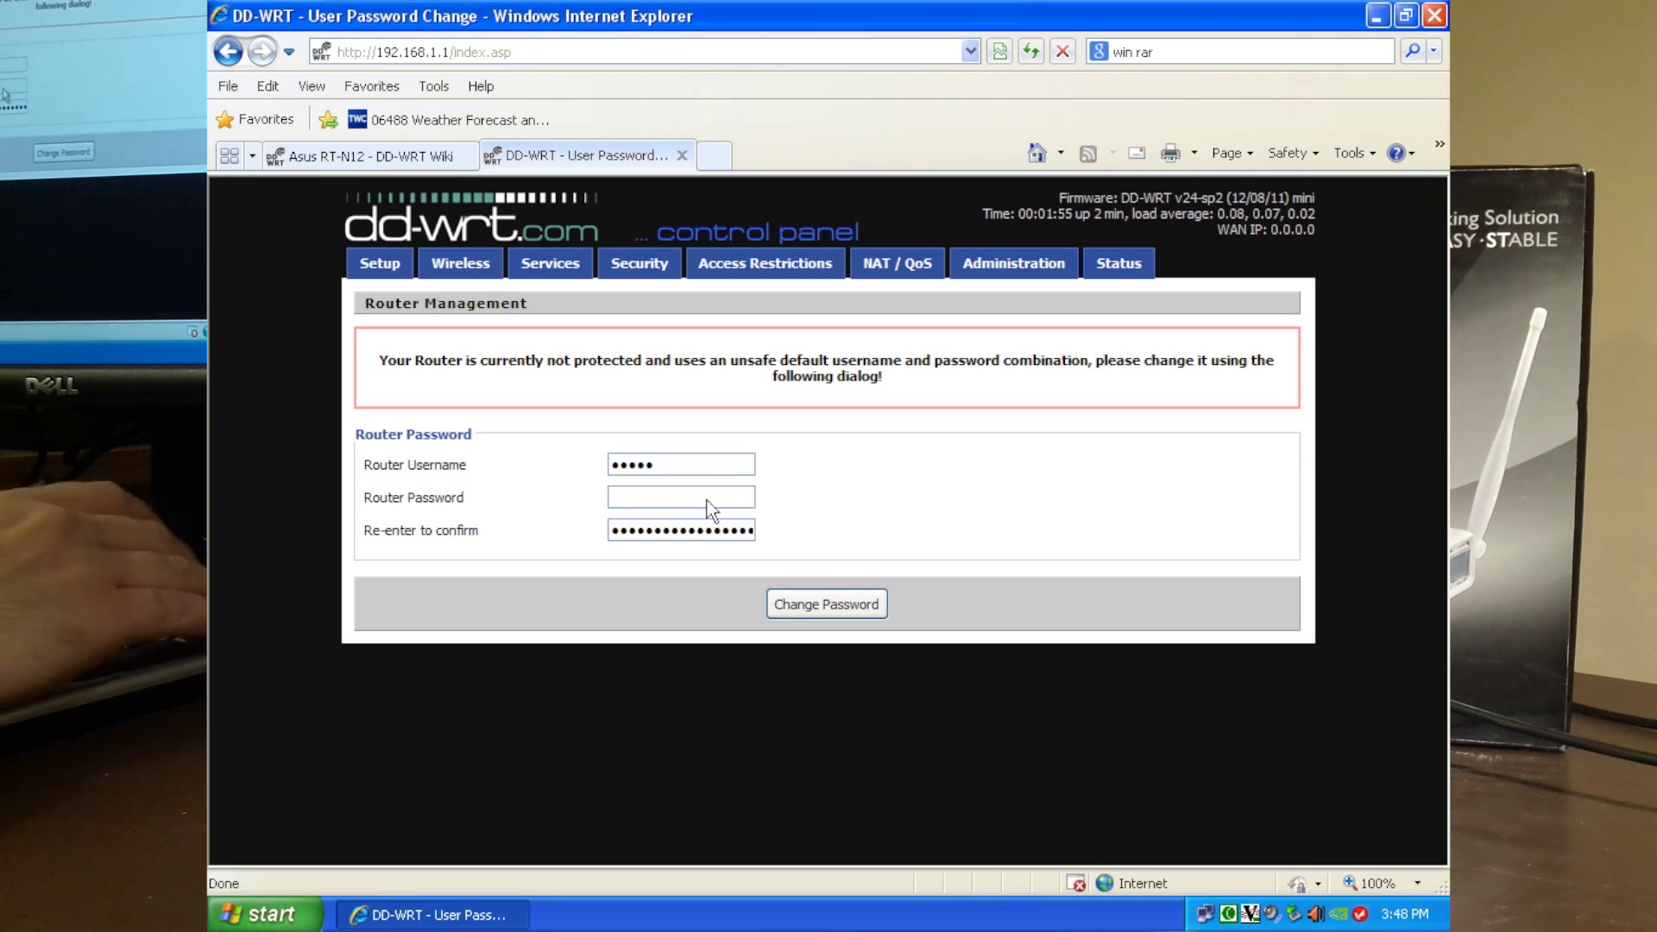
text(*****)
key(Tab)
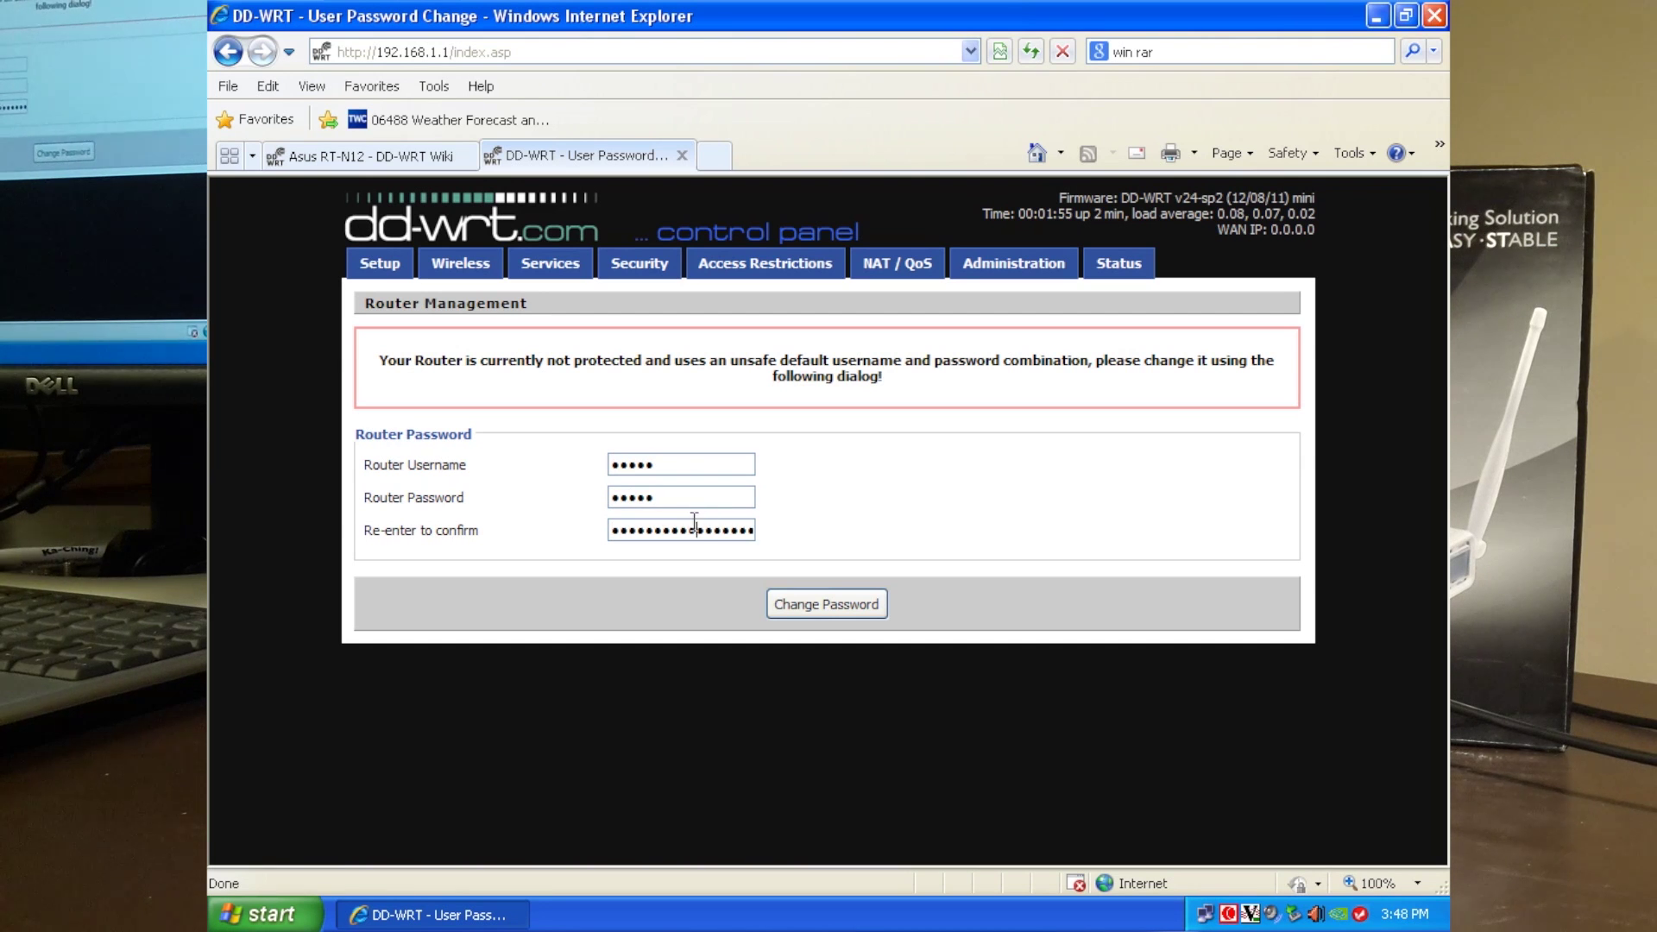
double_click(695, 522)
text(*****)
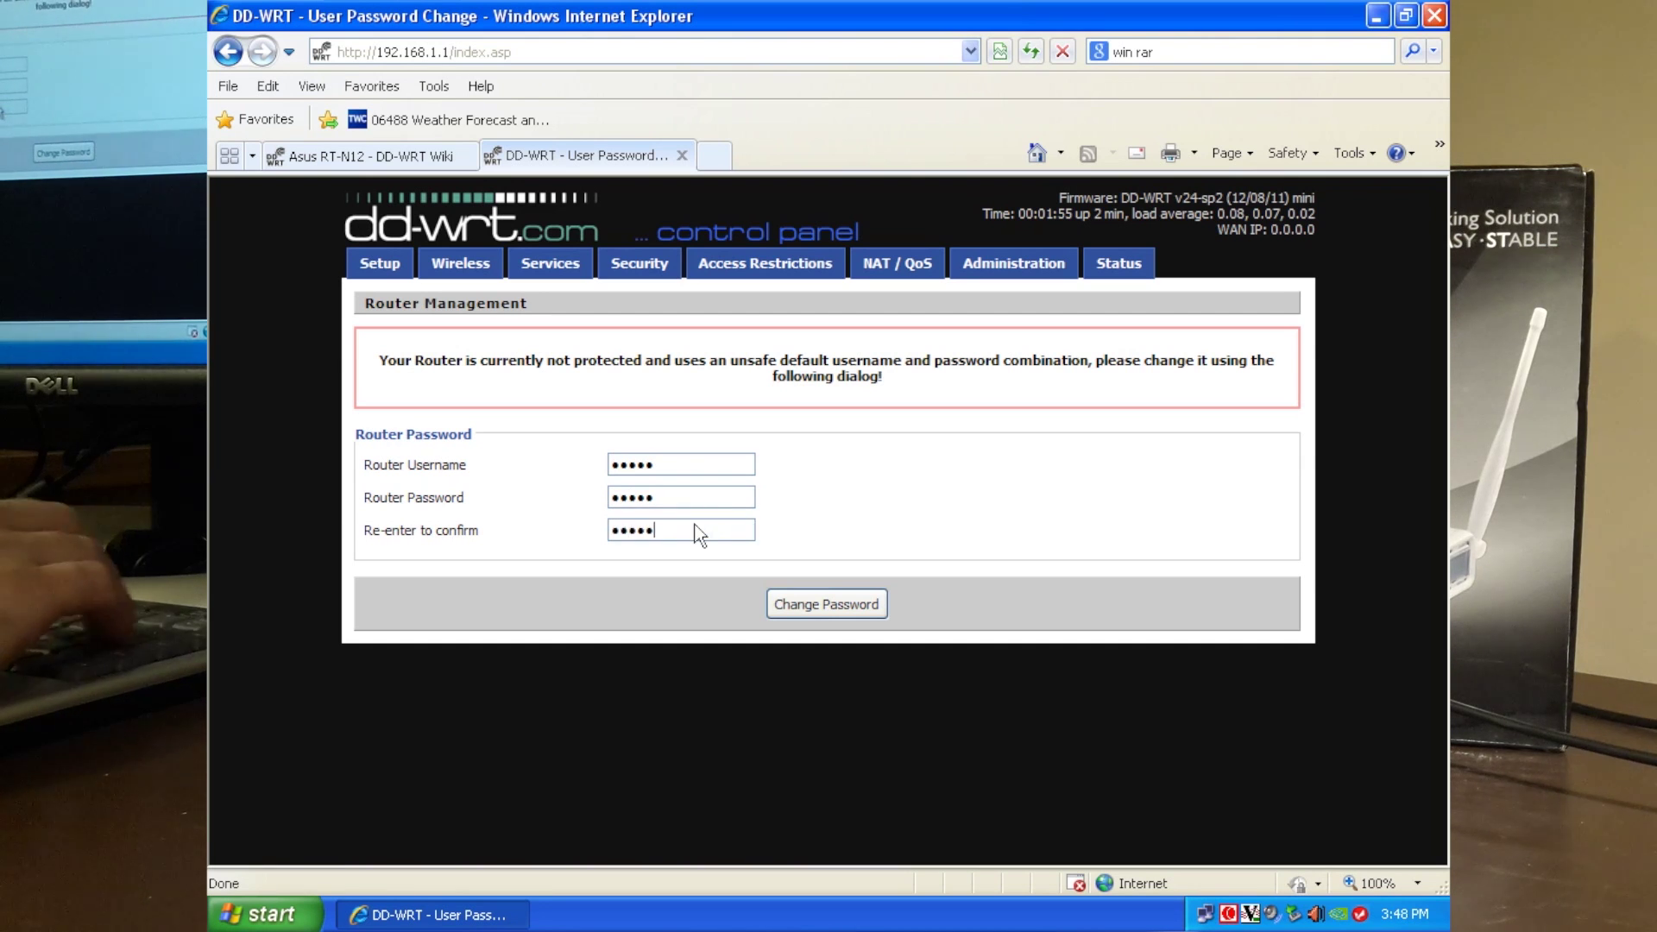
click(820, 604)
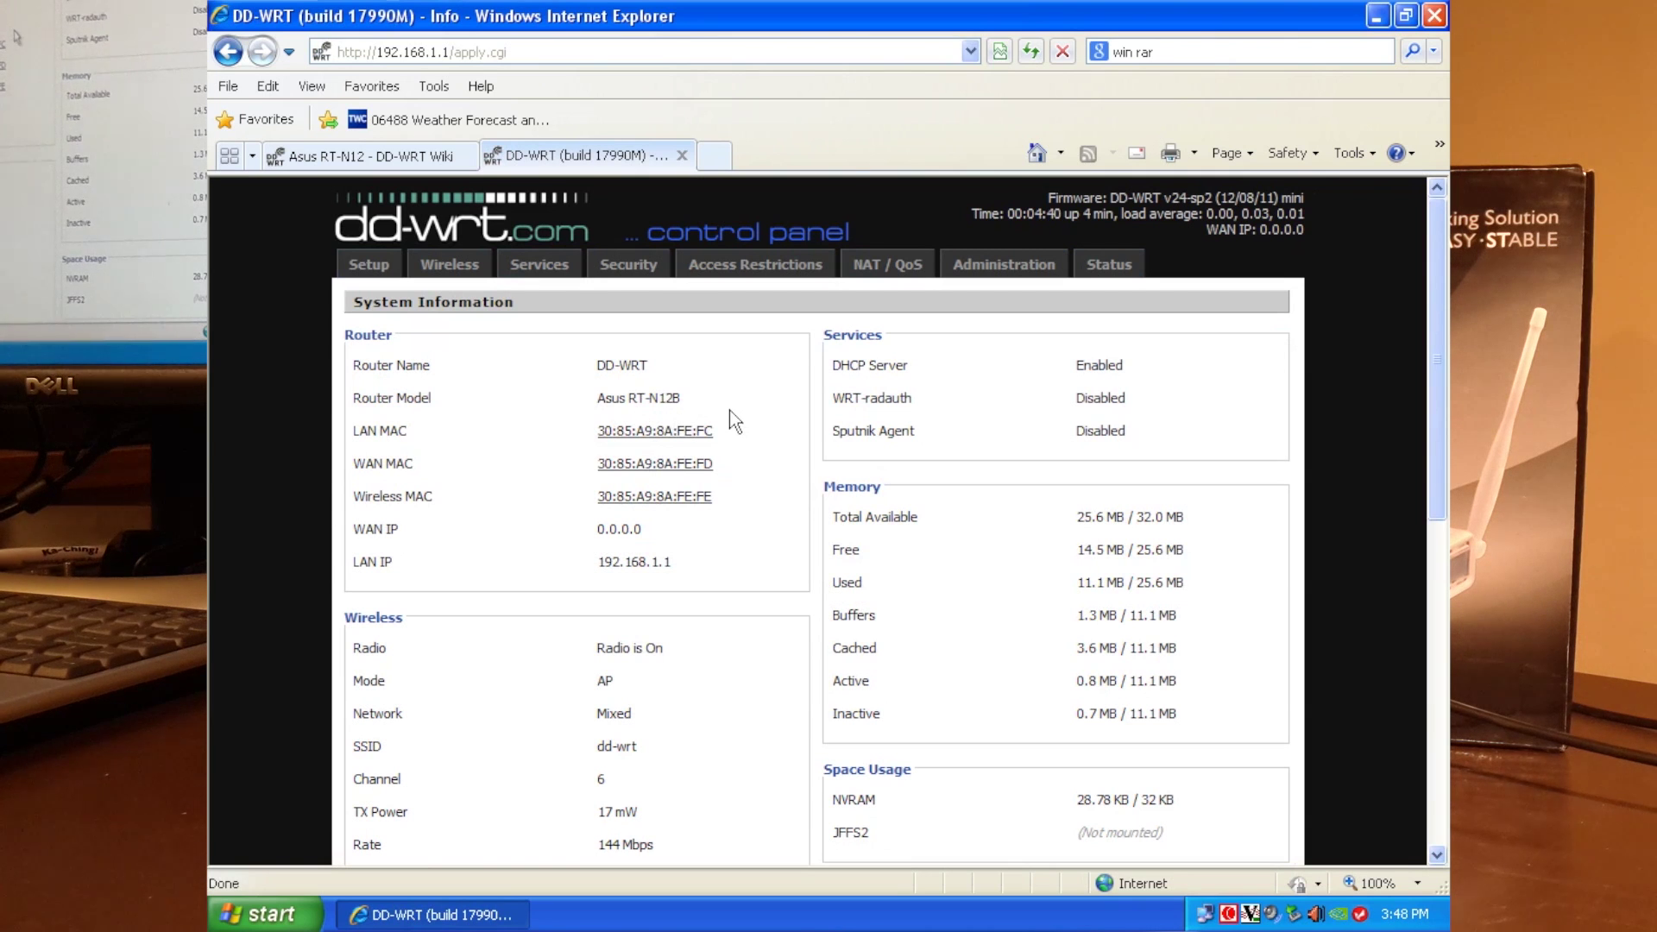
Check the Asus RT-N12B model, firmware and memory usage on Status, then go to Administration.
click(1108, 267)
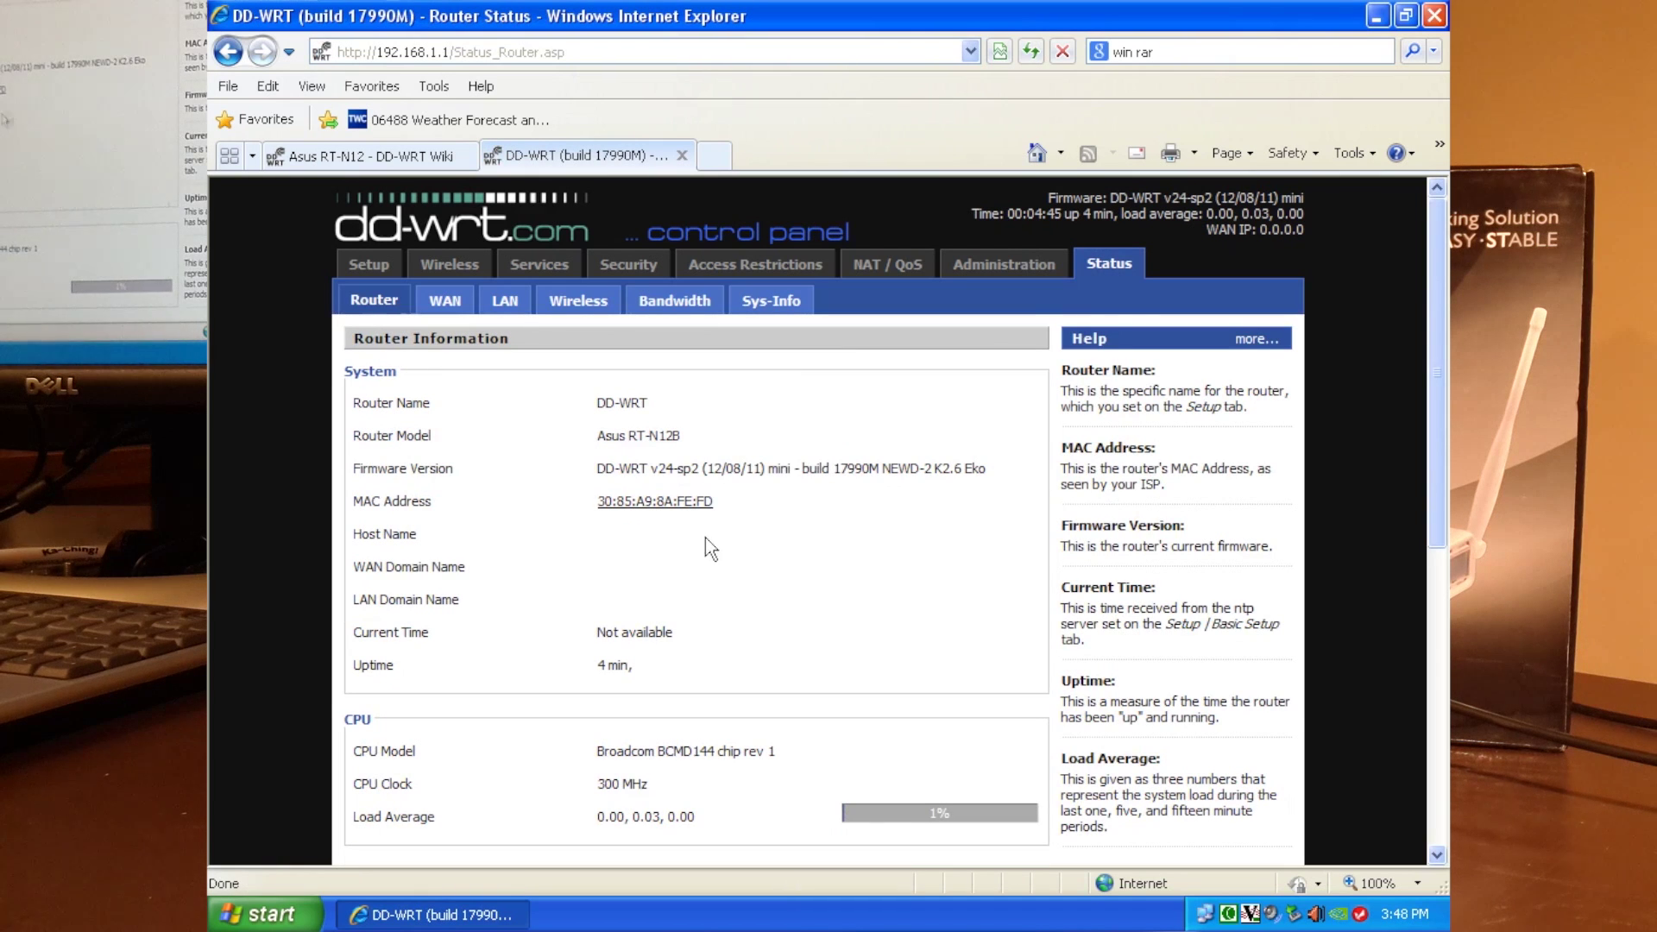
drag(1439, 426, 1439, 530)
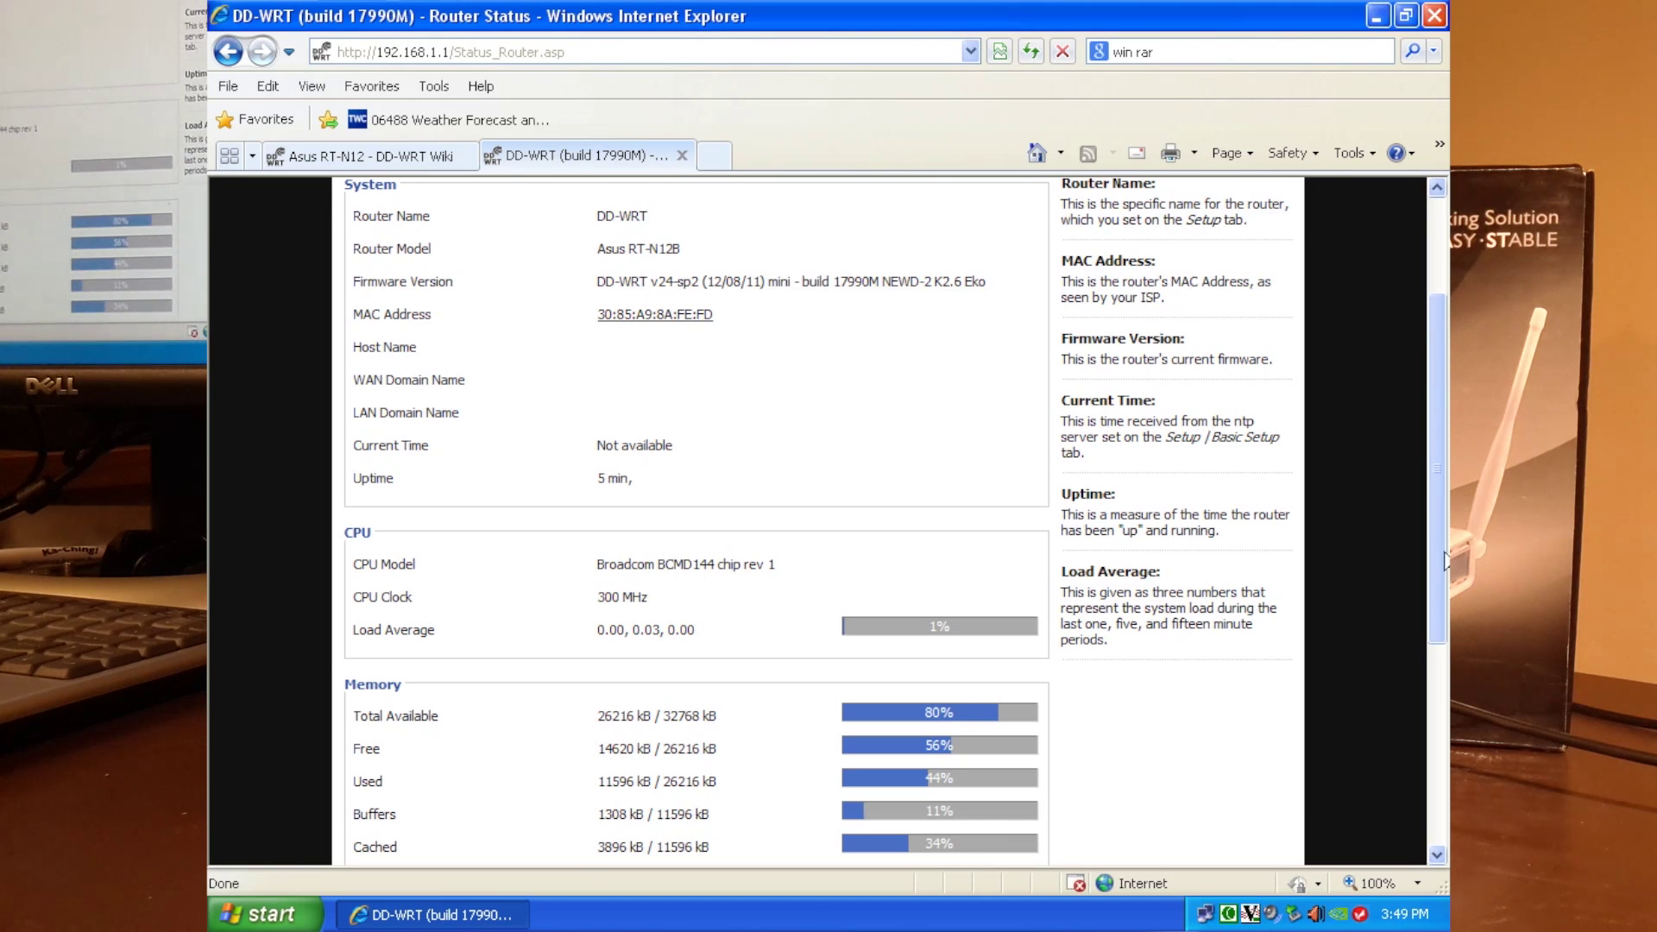
drag(1438, 559, 1408, 407)
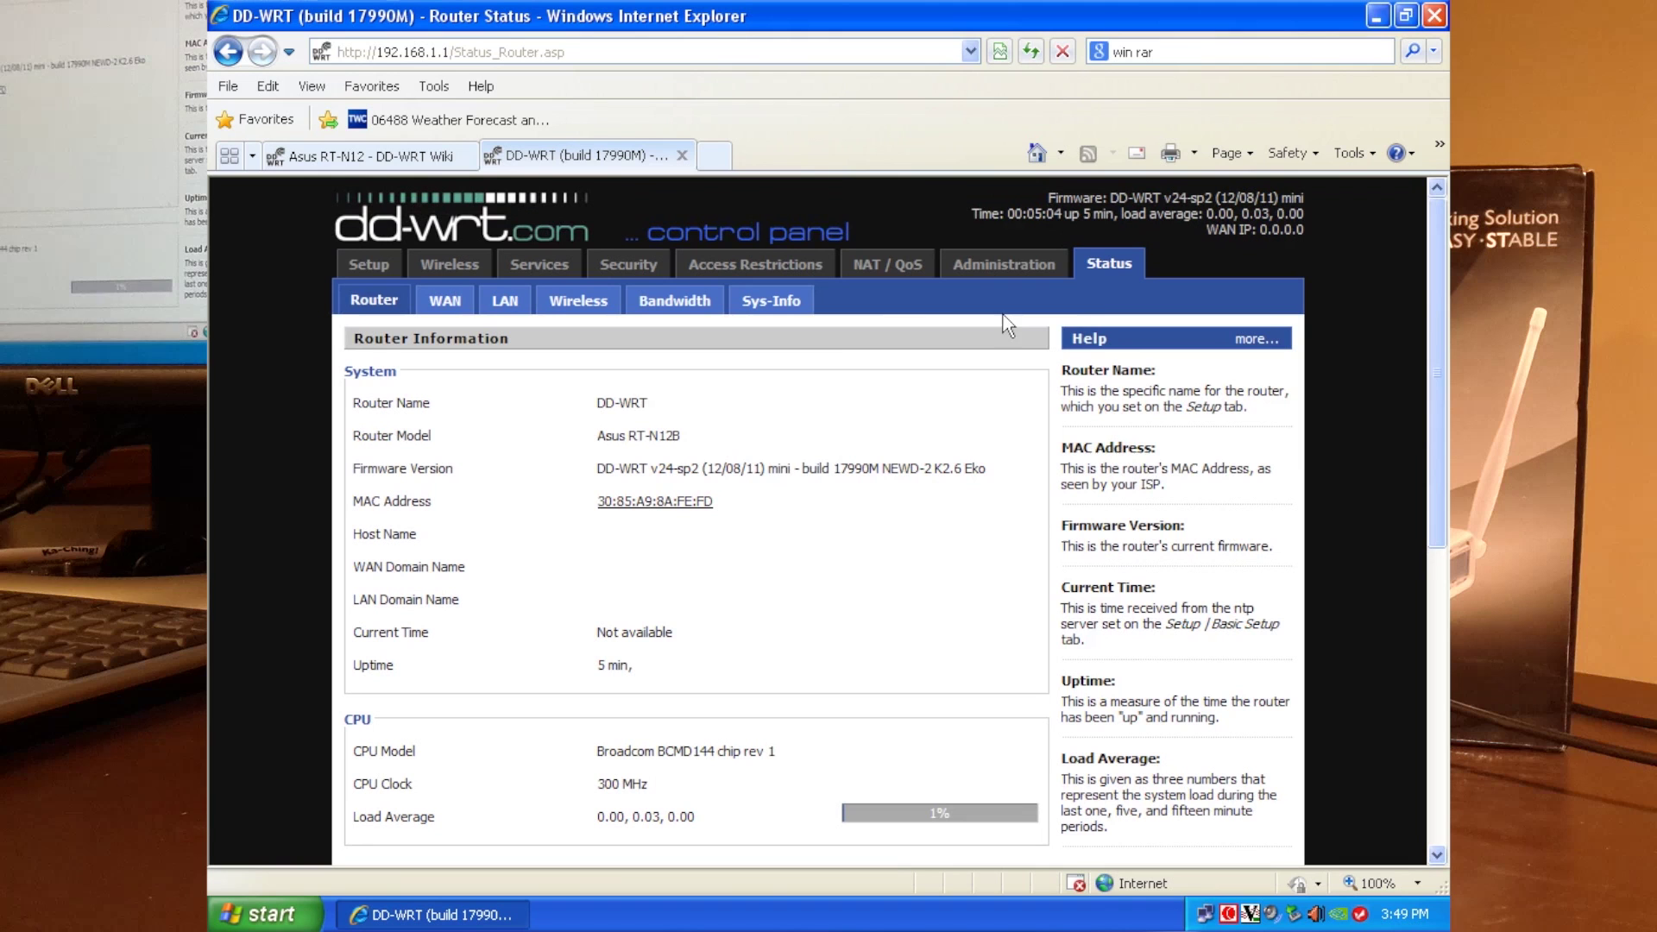
click(1006, 264)
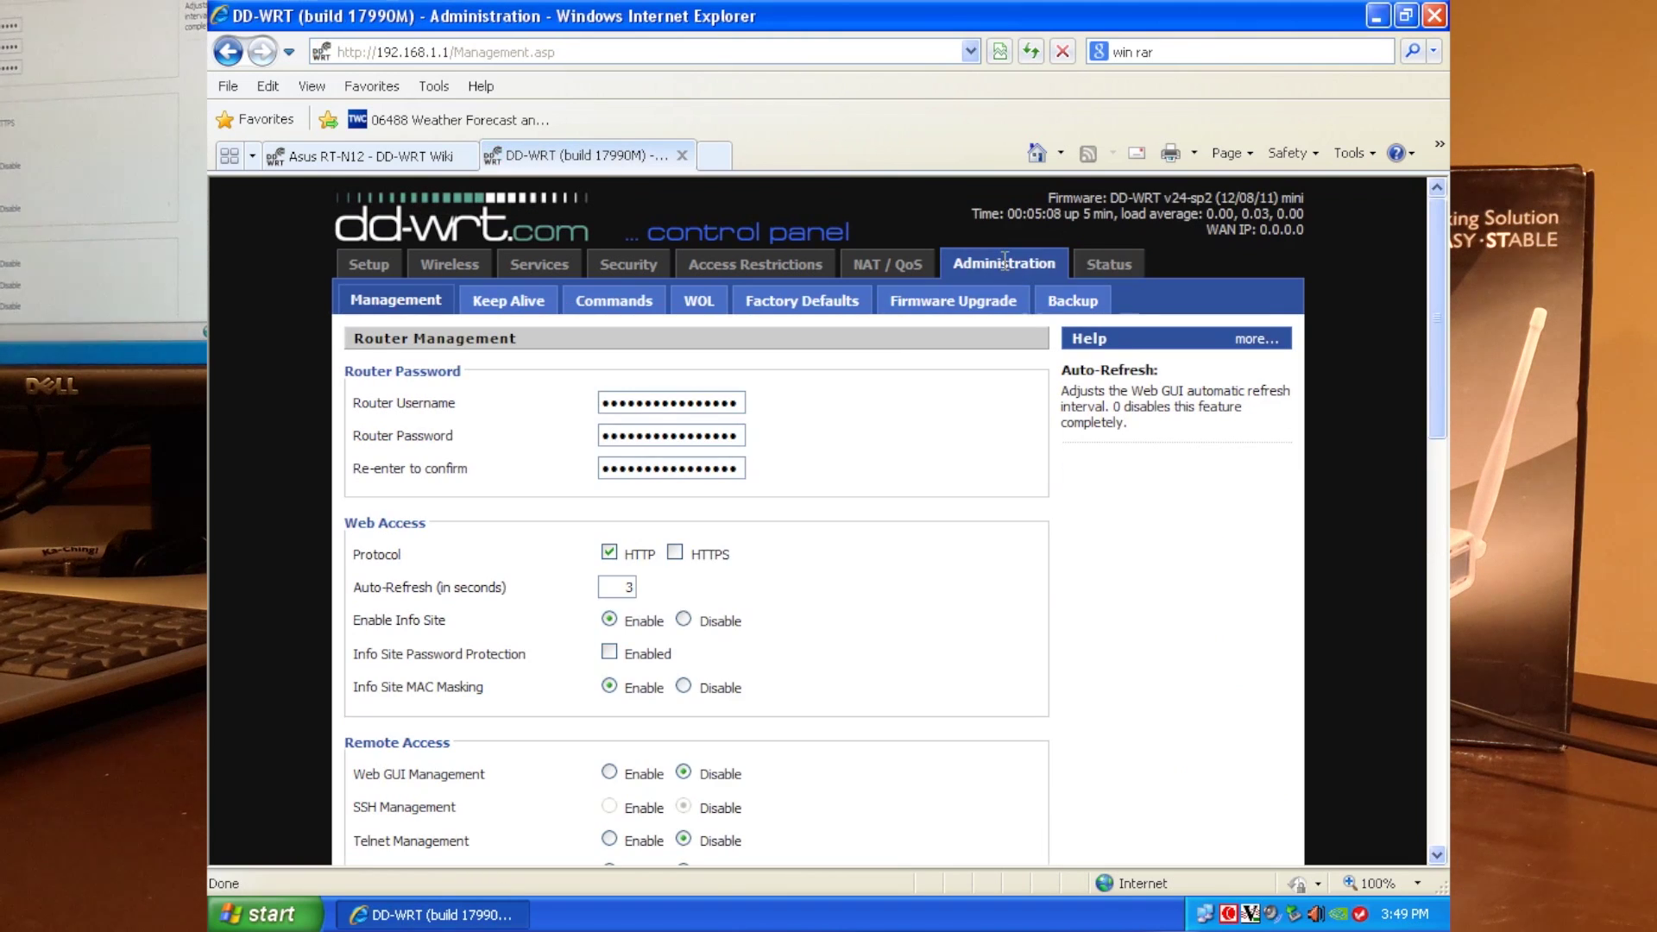
On Firmware Upgrade, set 'After flashing, reset to' to Reset to Default settings.
click(977, 298)
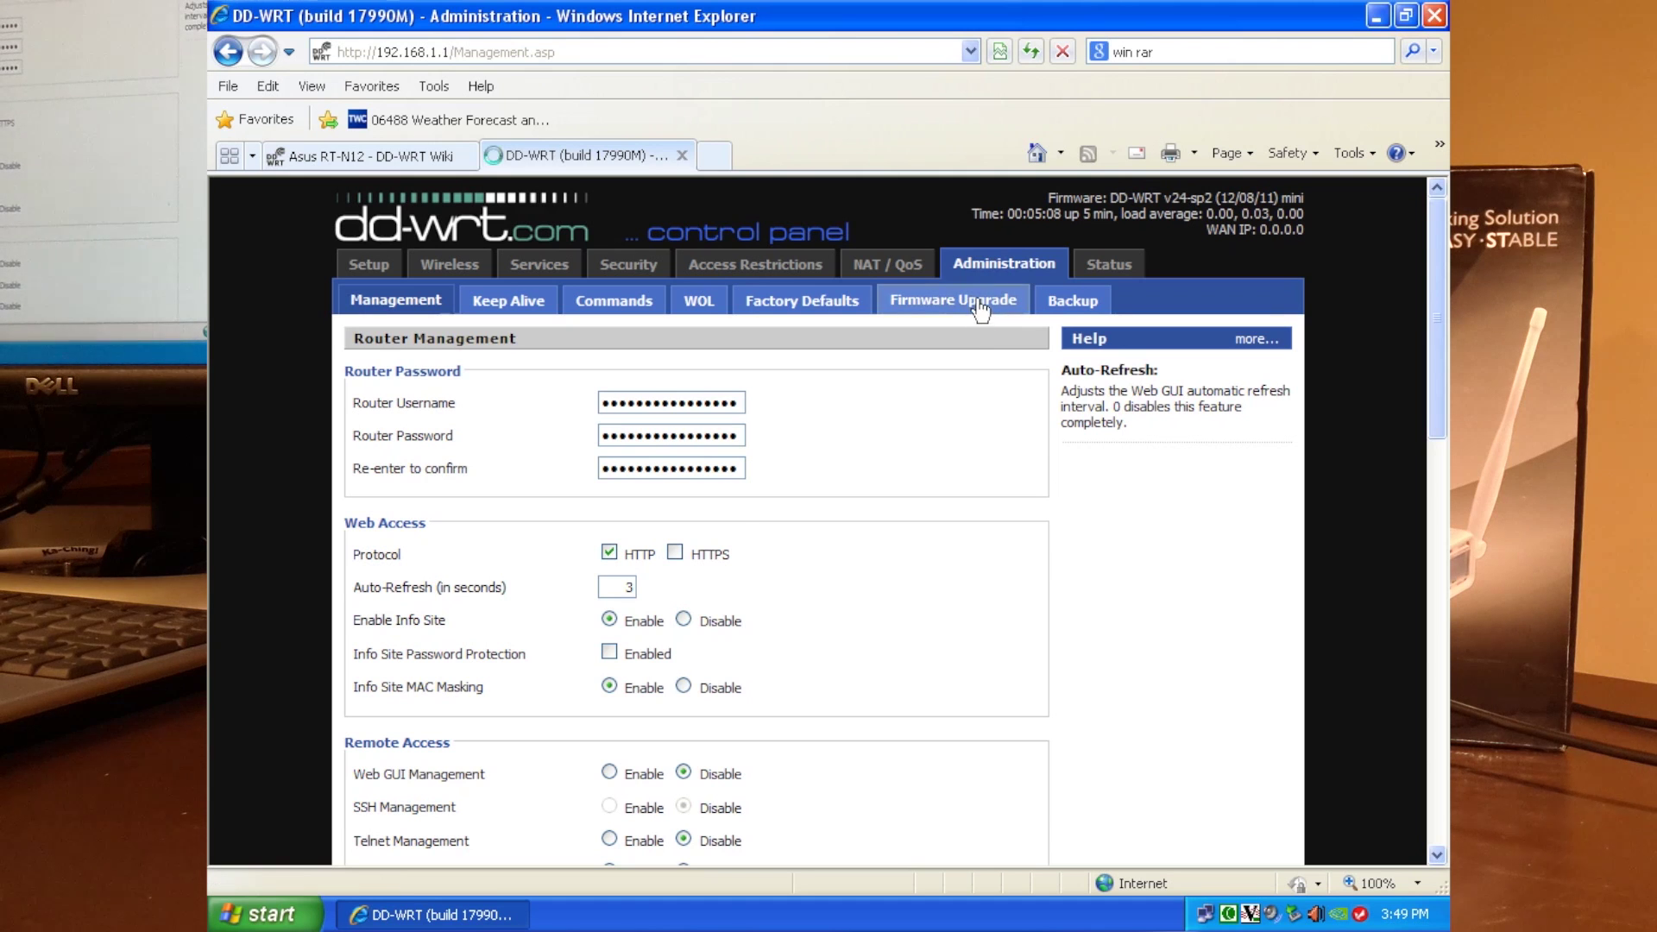
click(753, 404)
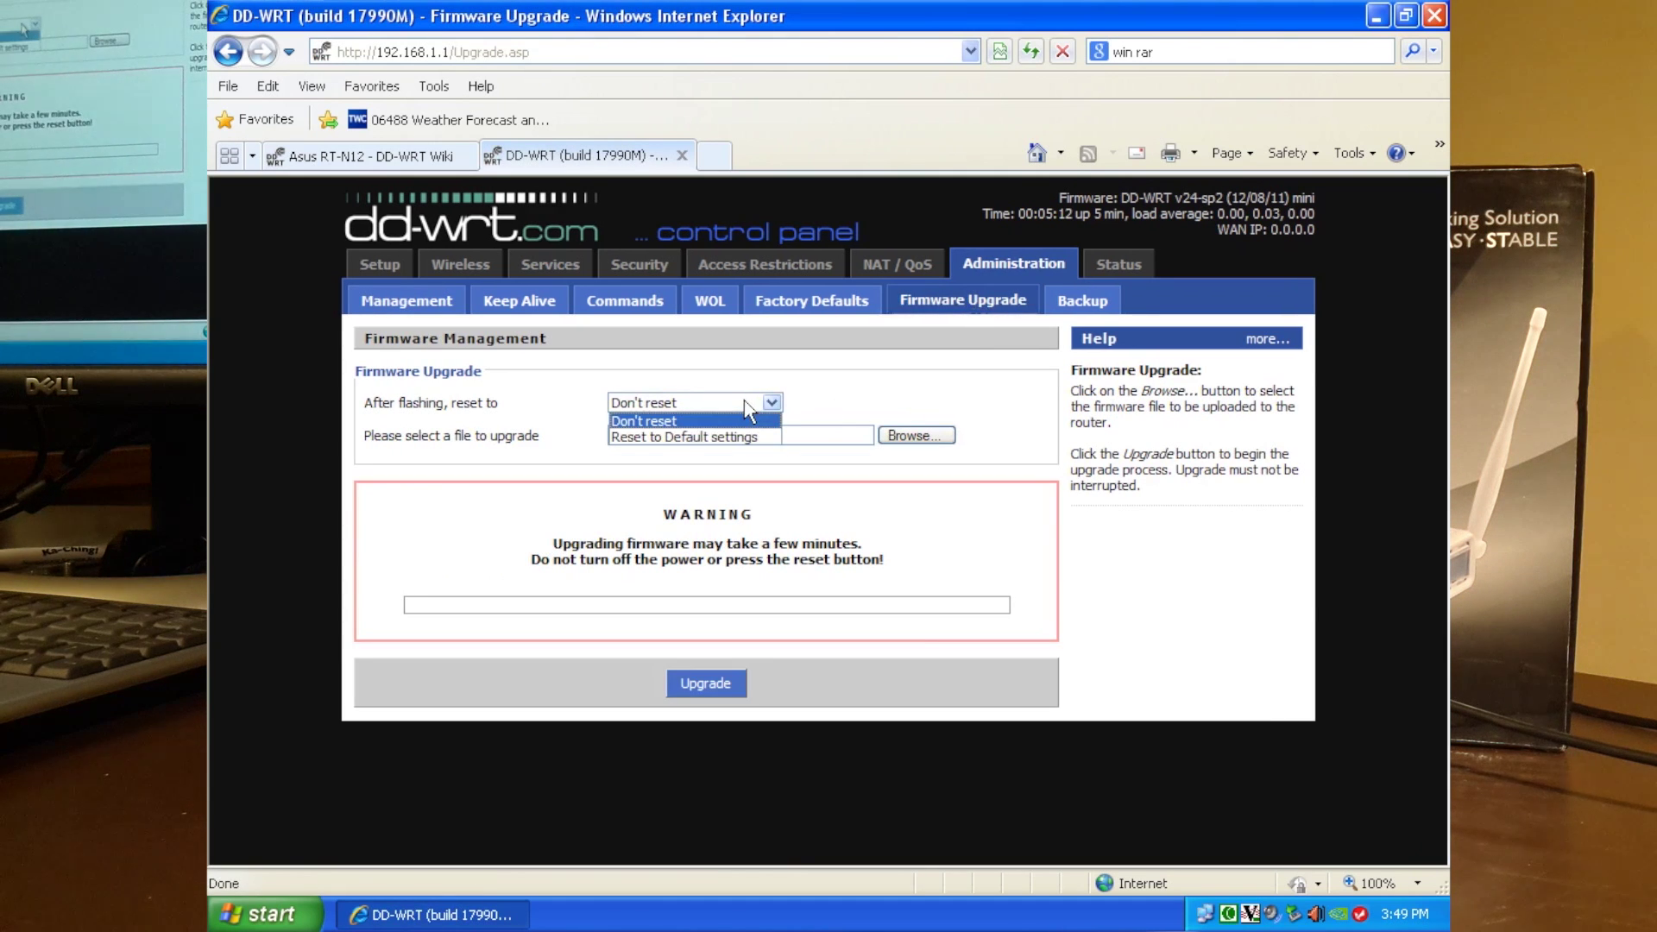
click(690, 437)
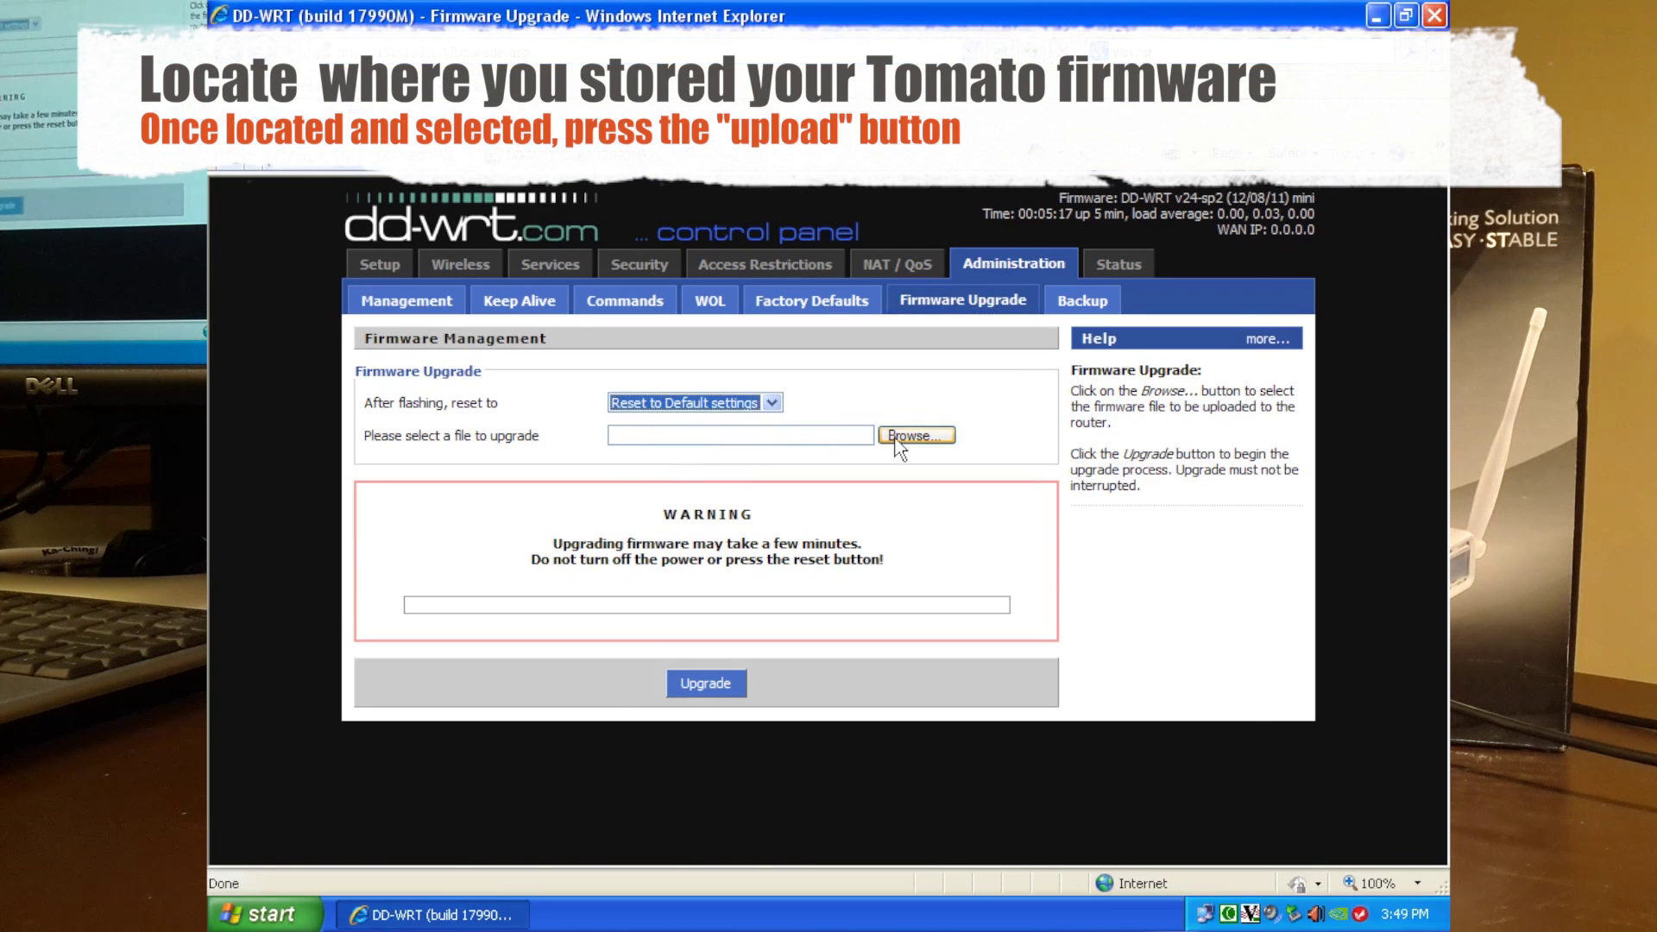
Select tomato-K26-1.28.RT-N5x-MIPSR2-128-Max.trx, checking its properties, and start the upgrade.
click(901, 437)
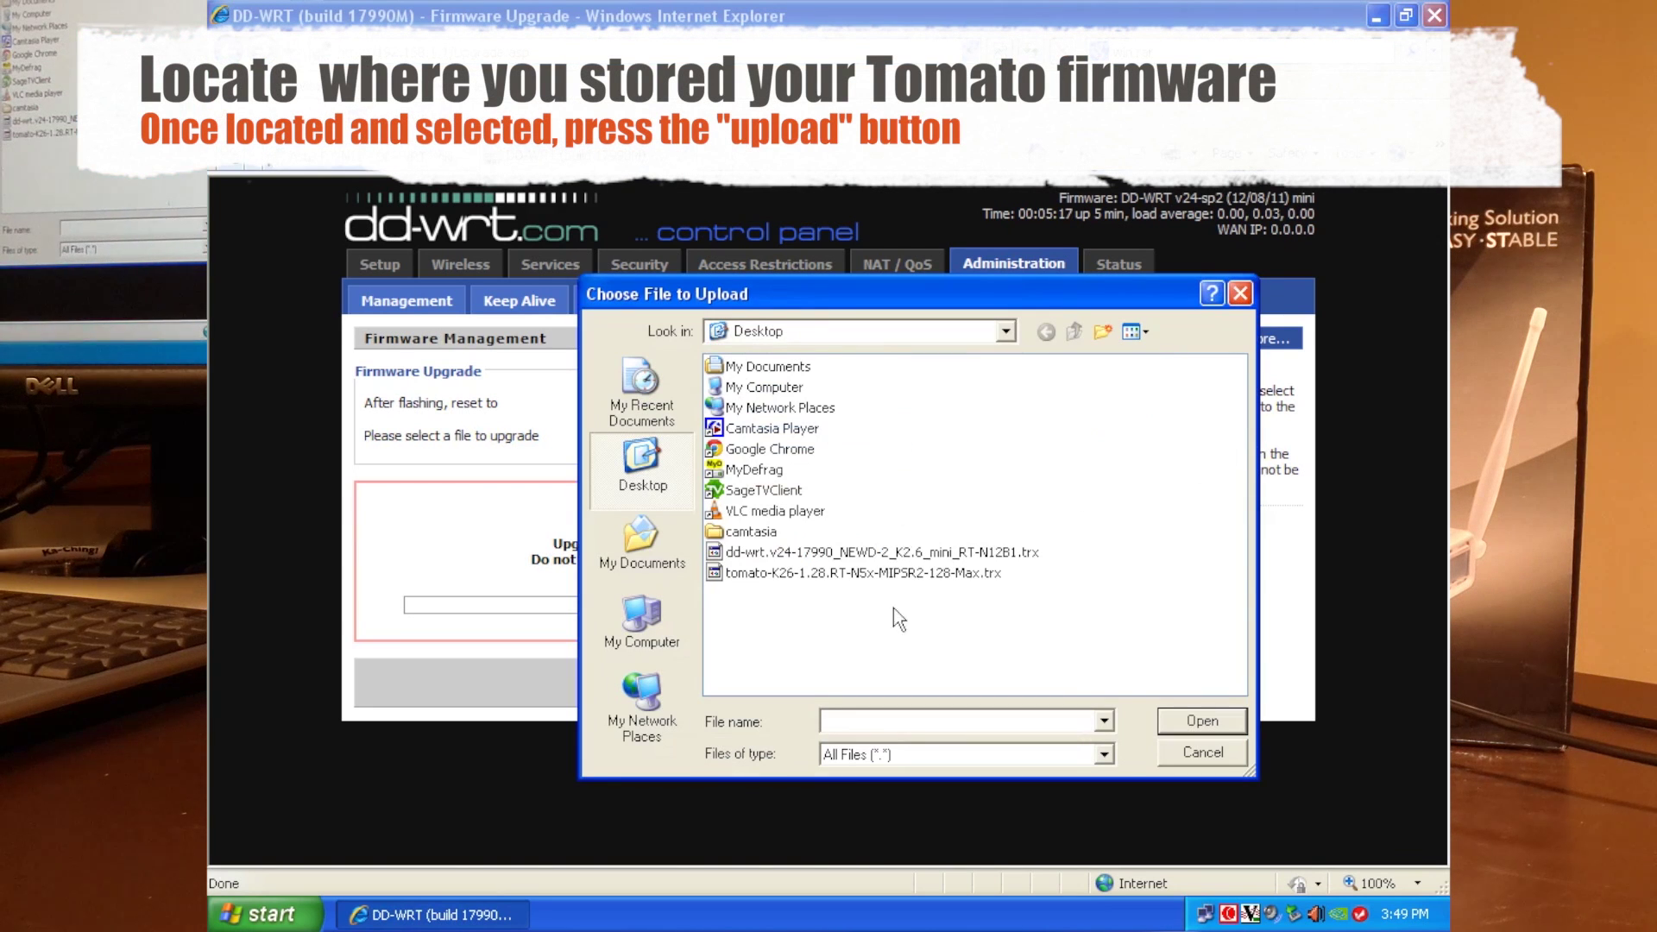
click(802, 574)
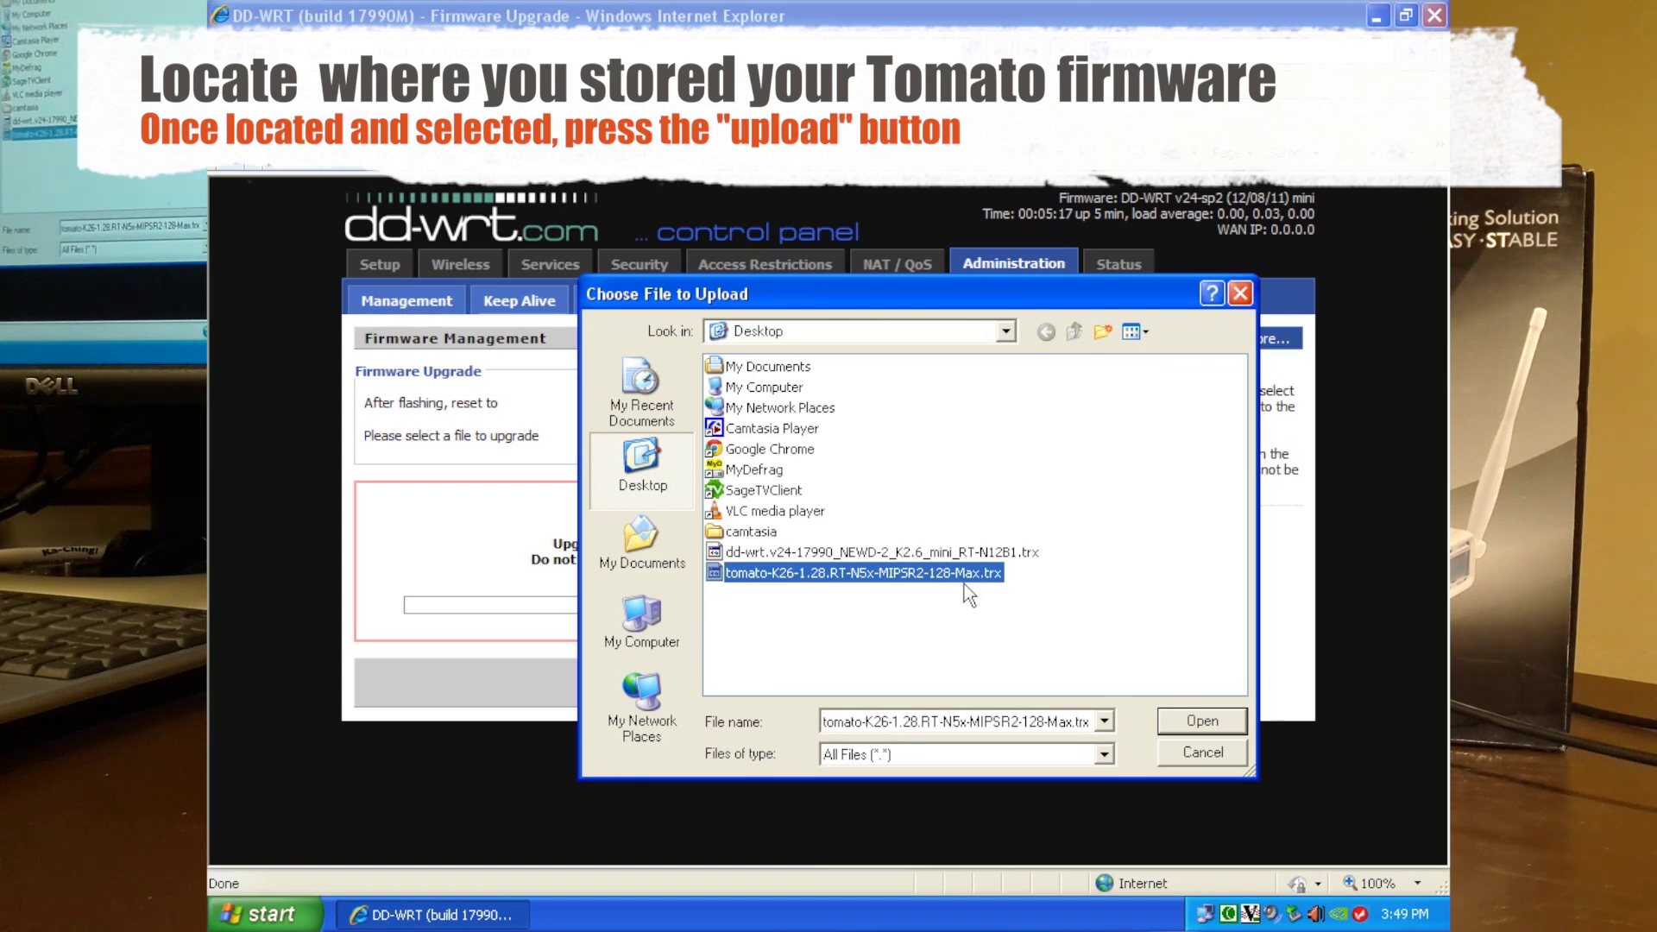
right_click(944, 573)
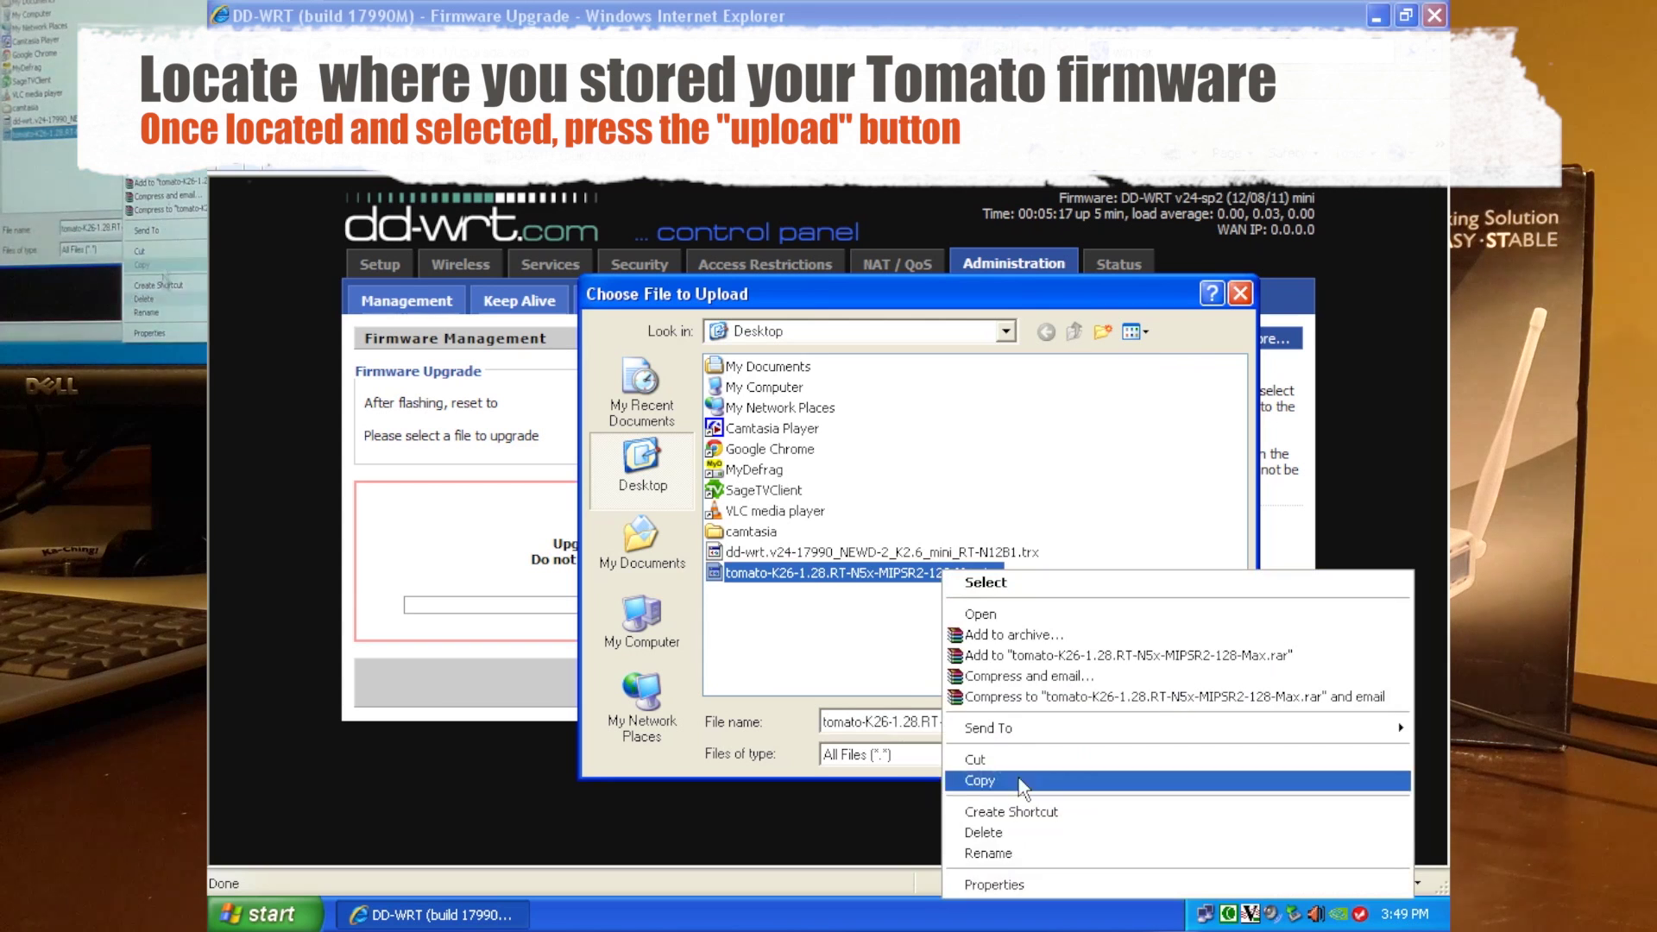
click(994, 886)
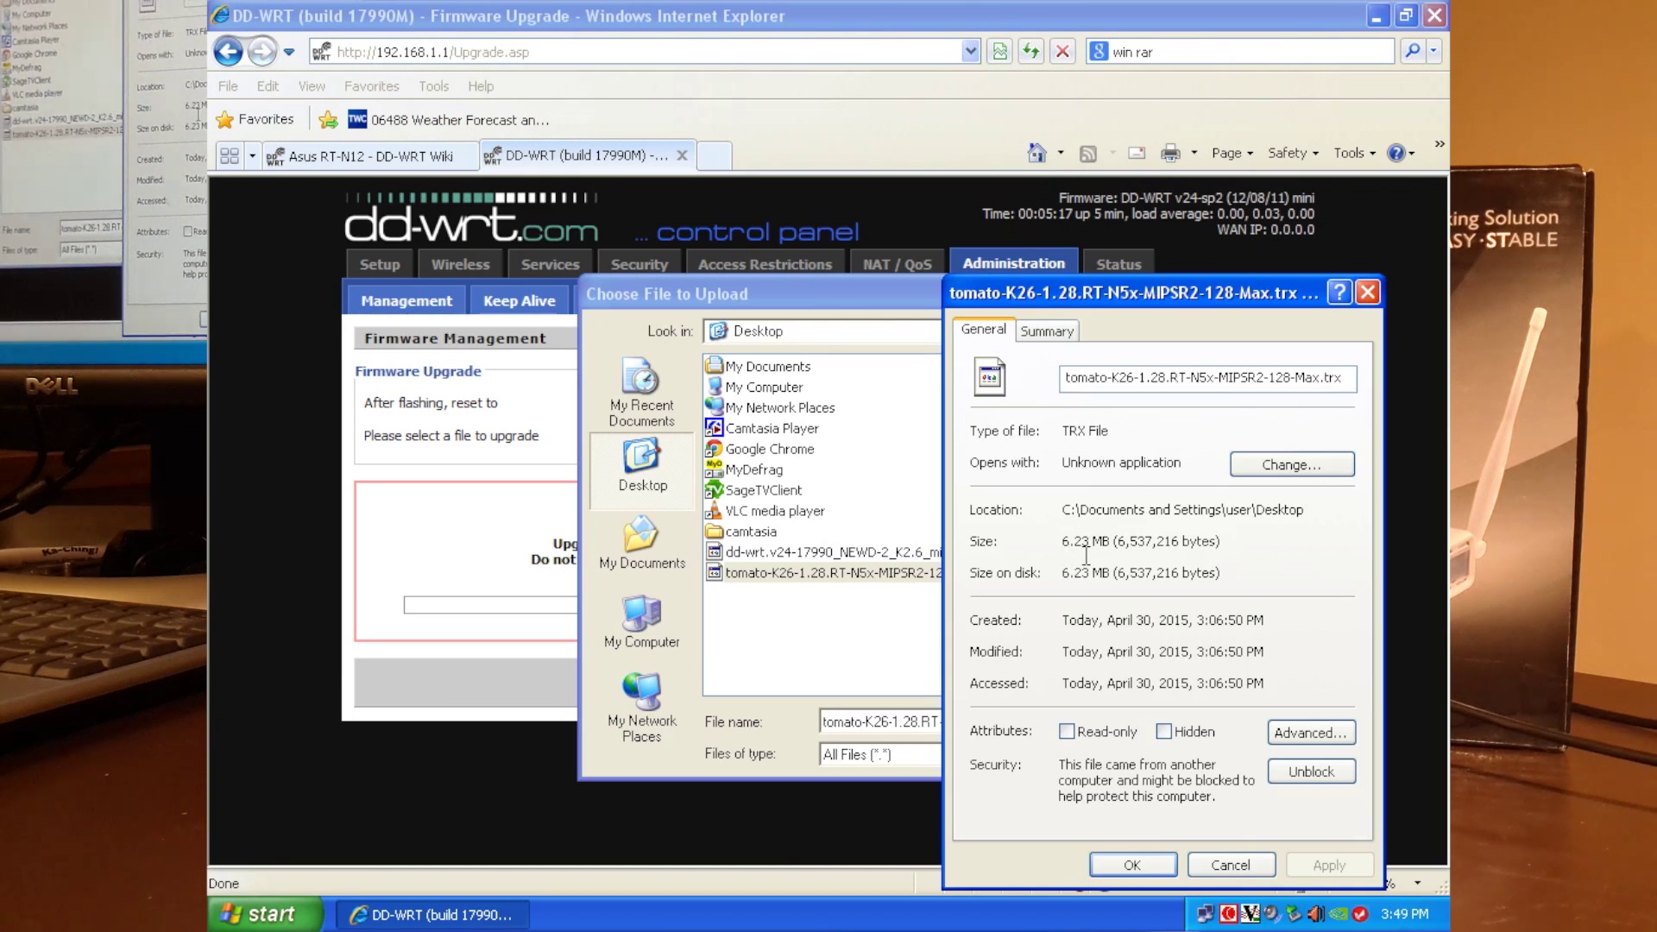
right_click(1086, 552)
click(1224, 531)
click(1228, 865)
click(1198, 720)
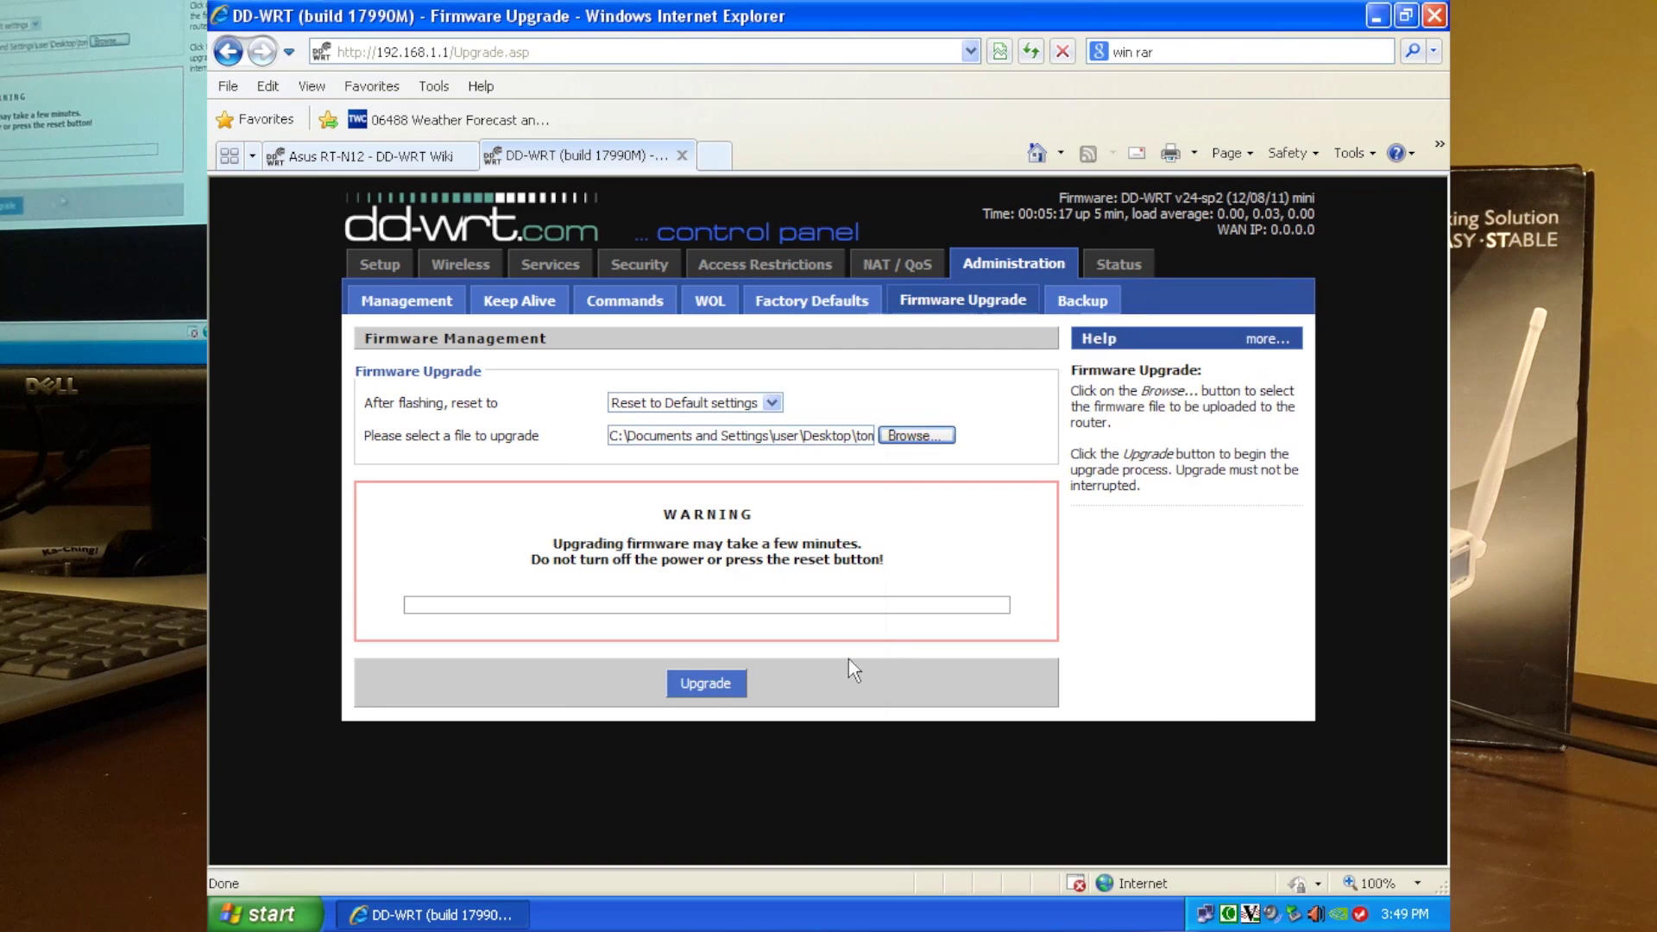
click(705, 683)
Open the taskbar clock to time the wait while Tomato flashes.
double_click(1404, 913)
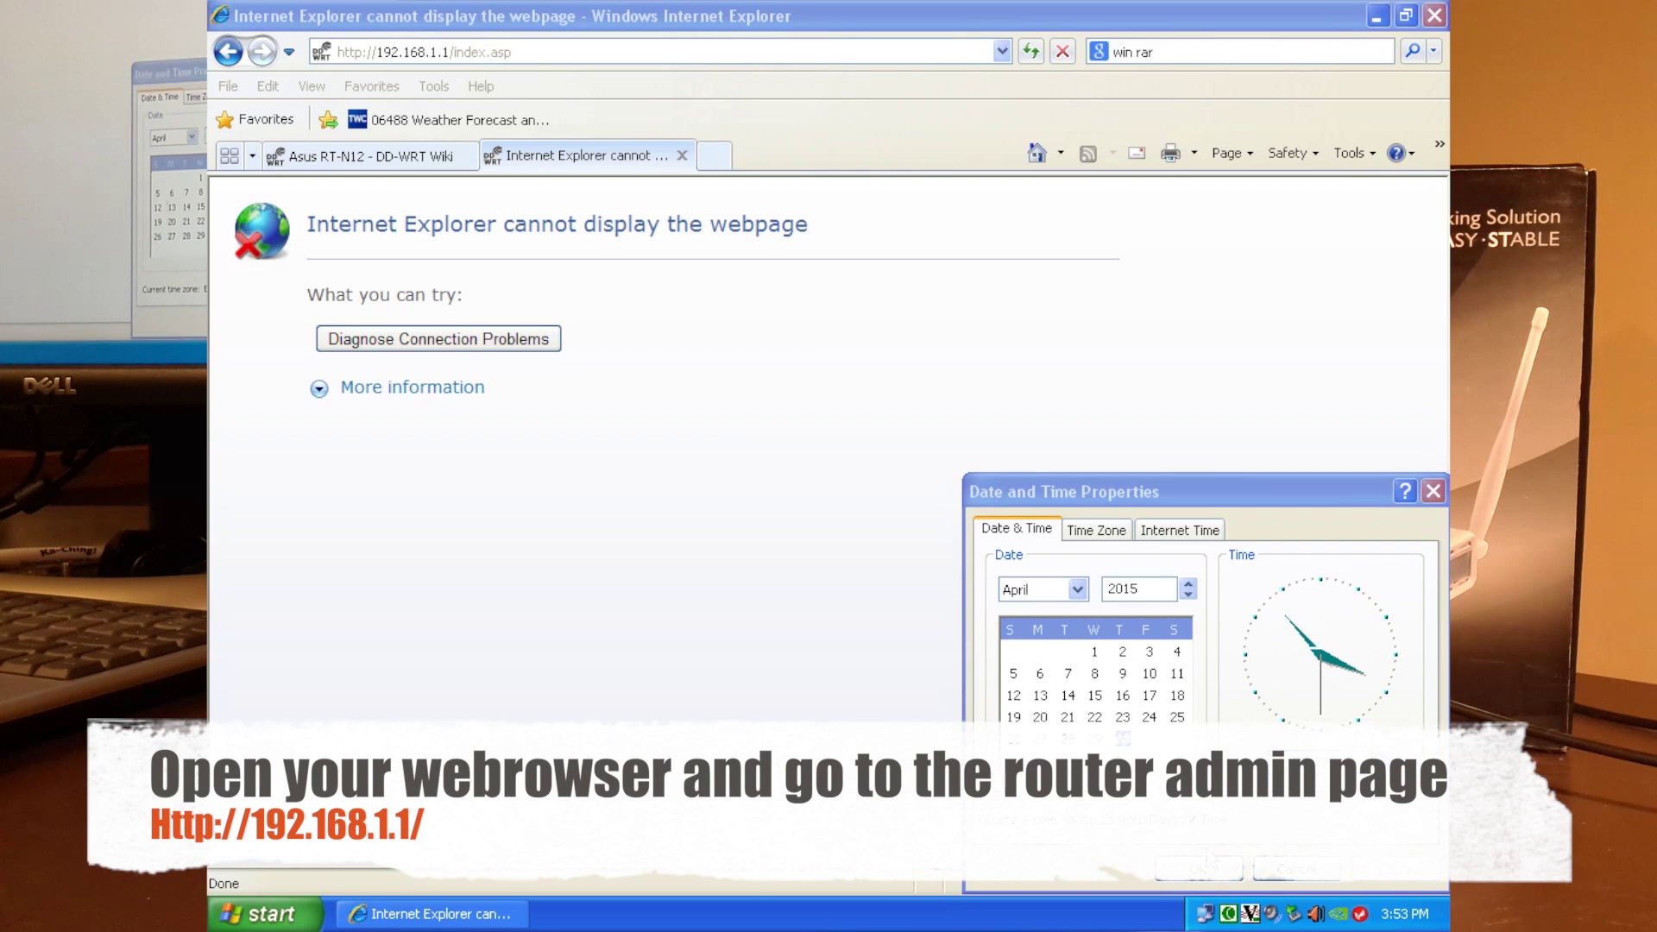
click(522, 54)
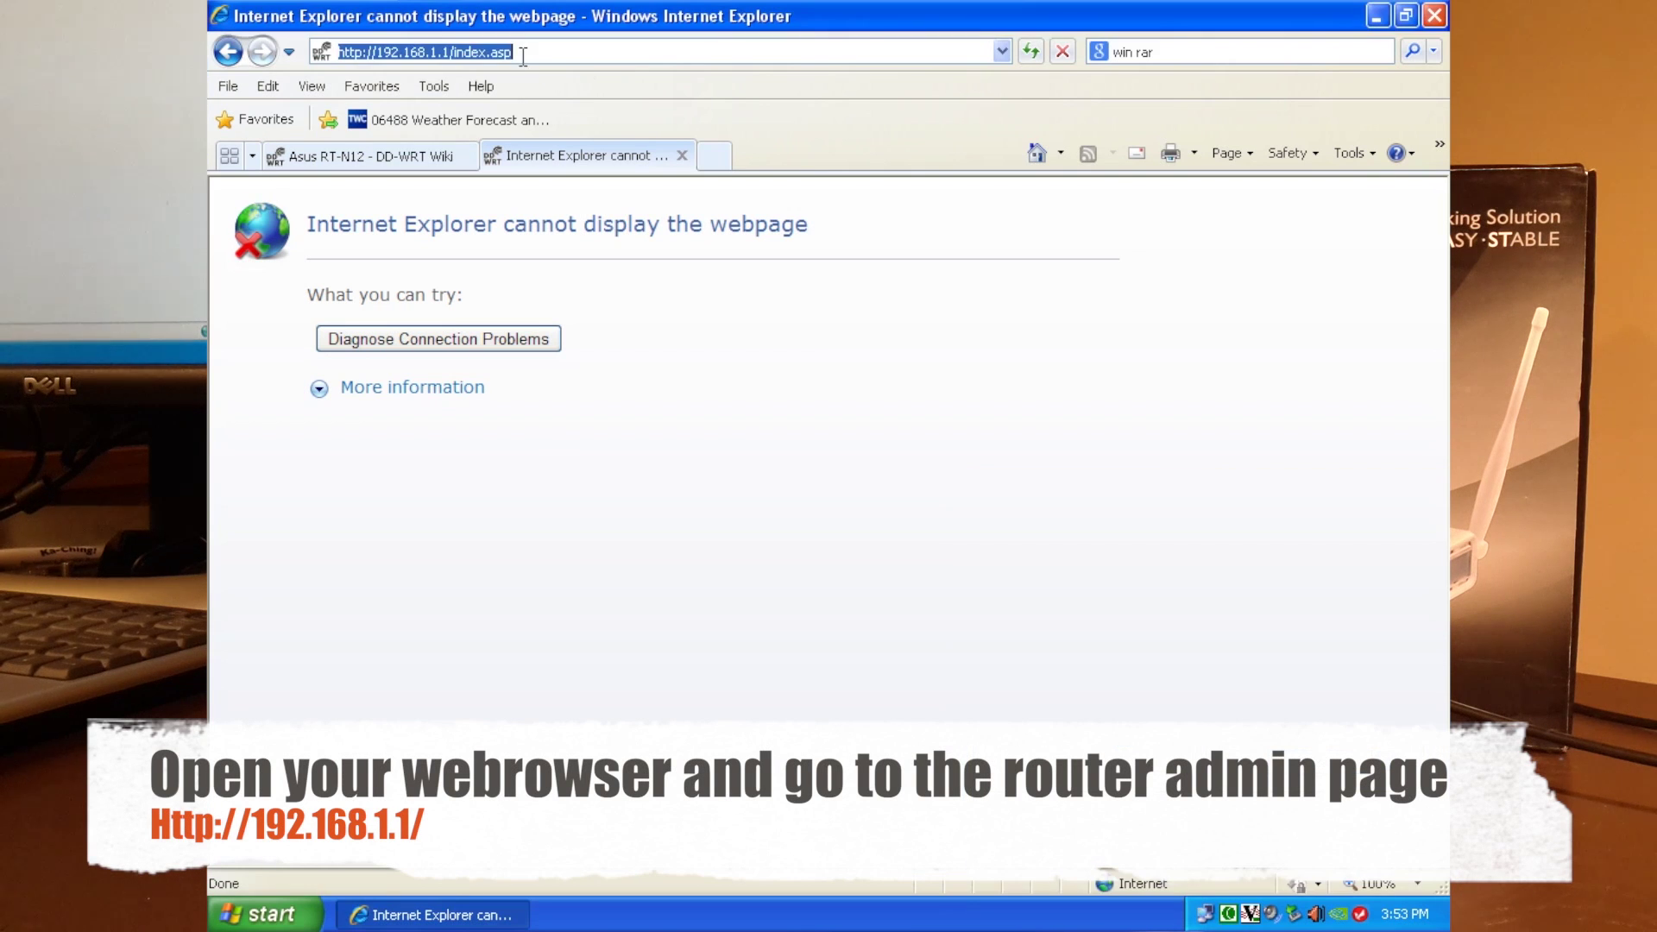
click(455, 52)
drag(455, 53, 574, 56)
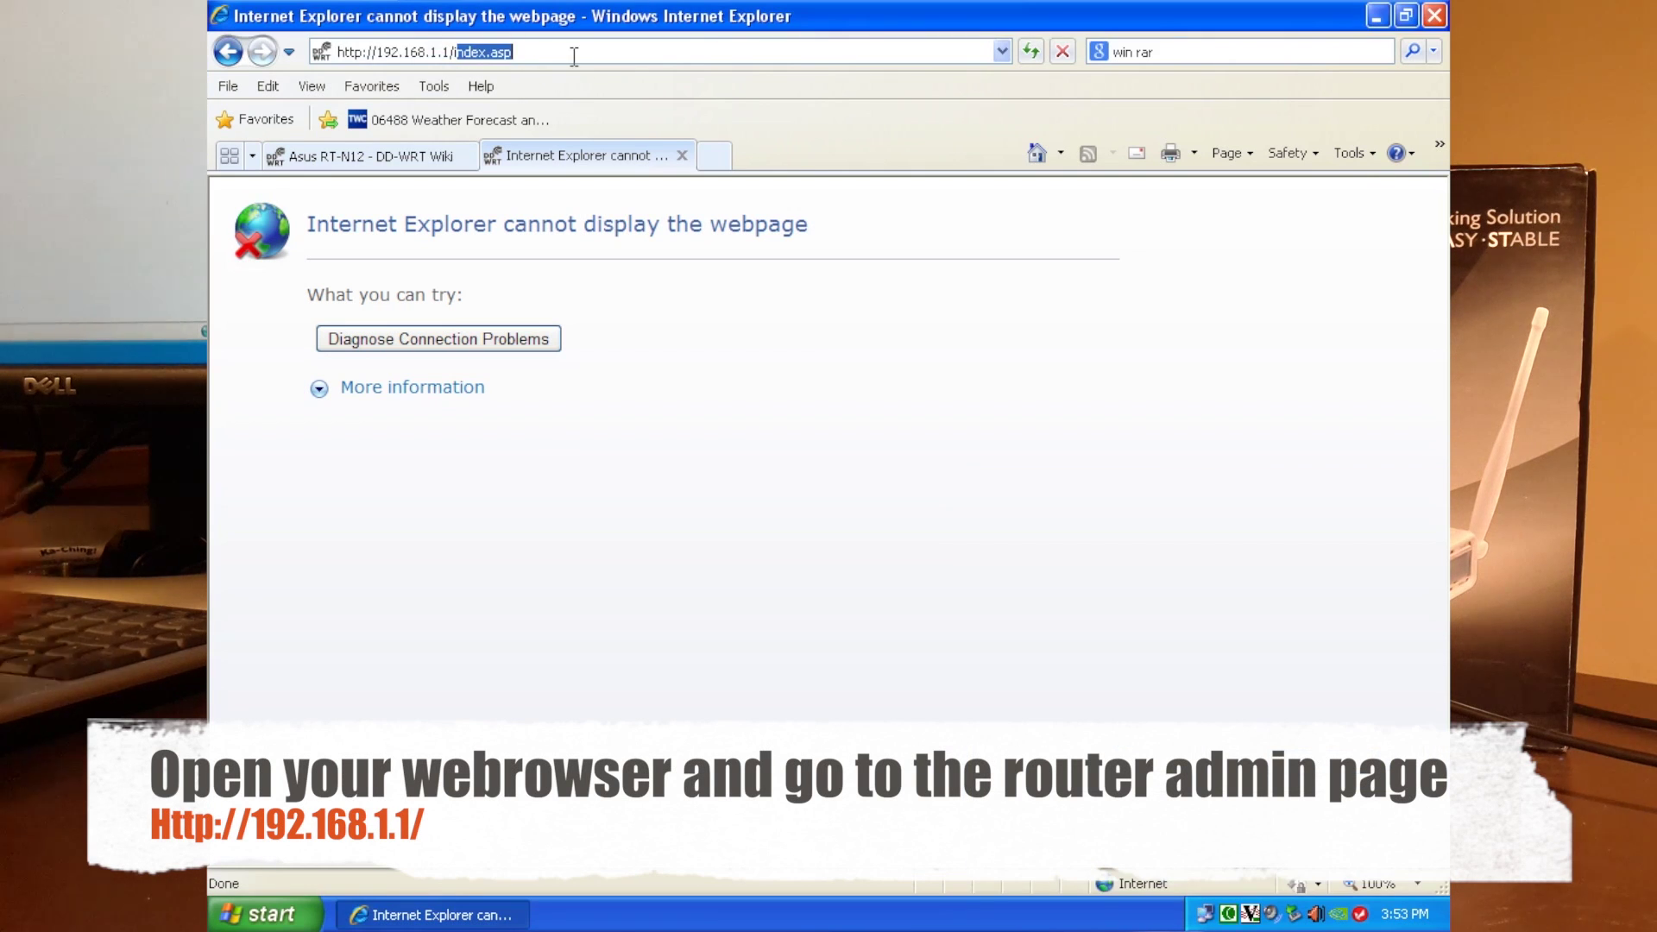
key(BackSpace)
key(Return)
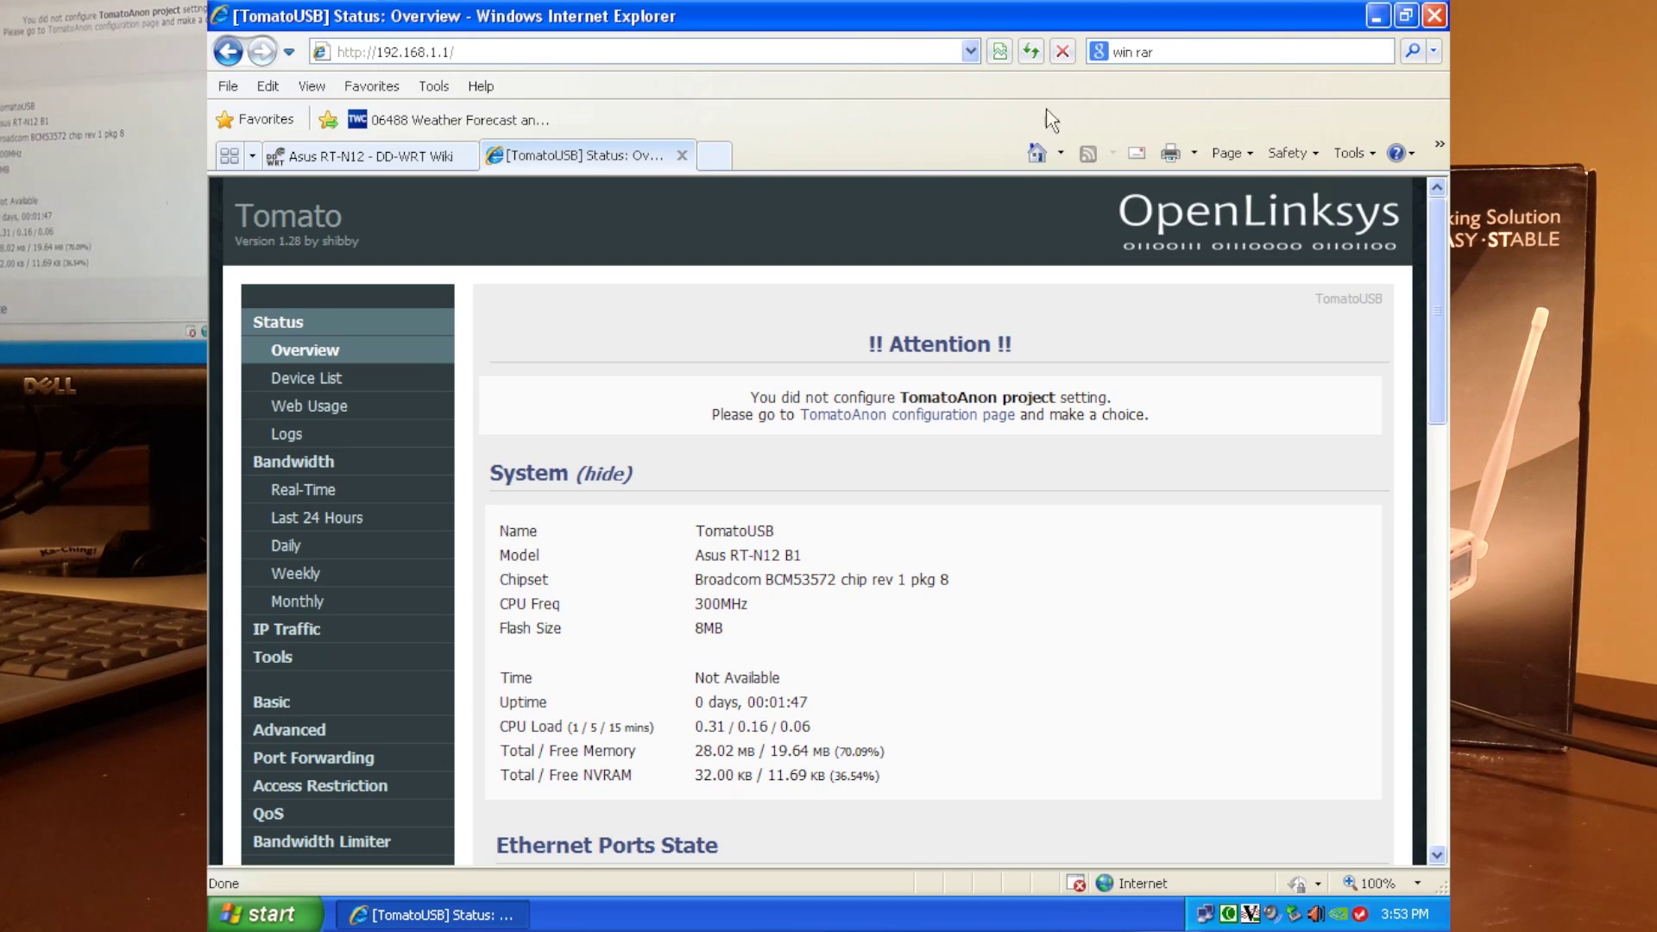
drag(1437, 429, 1434, 537)
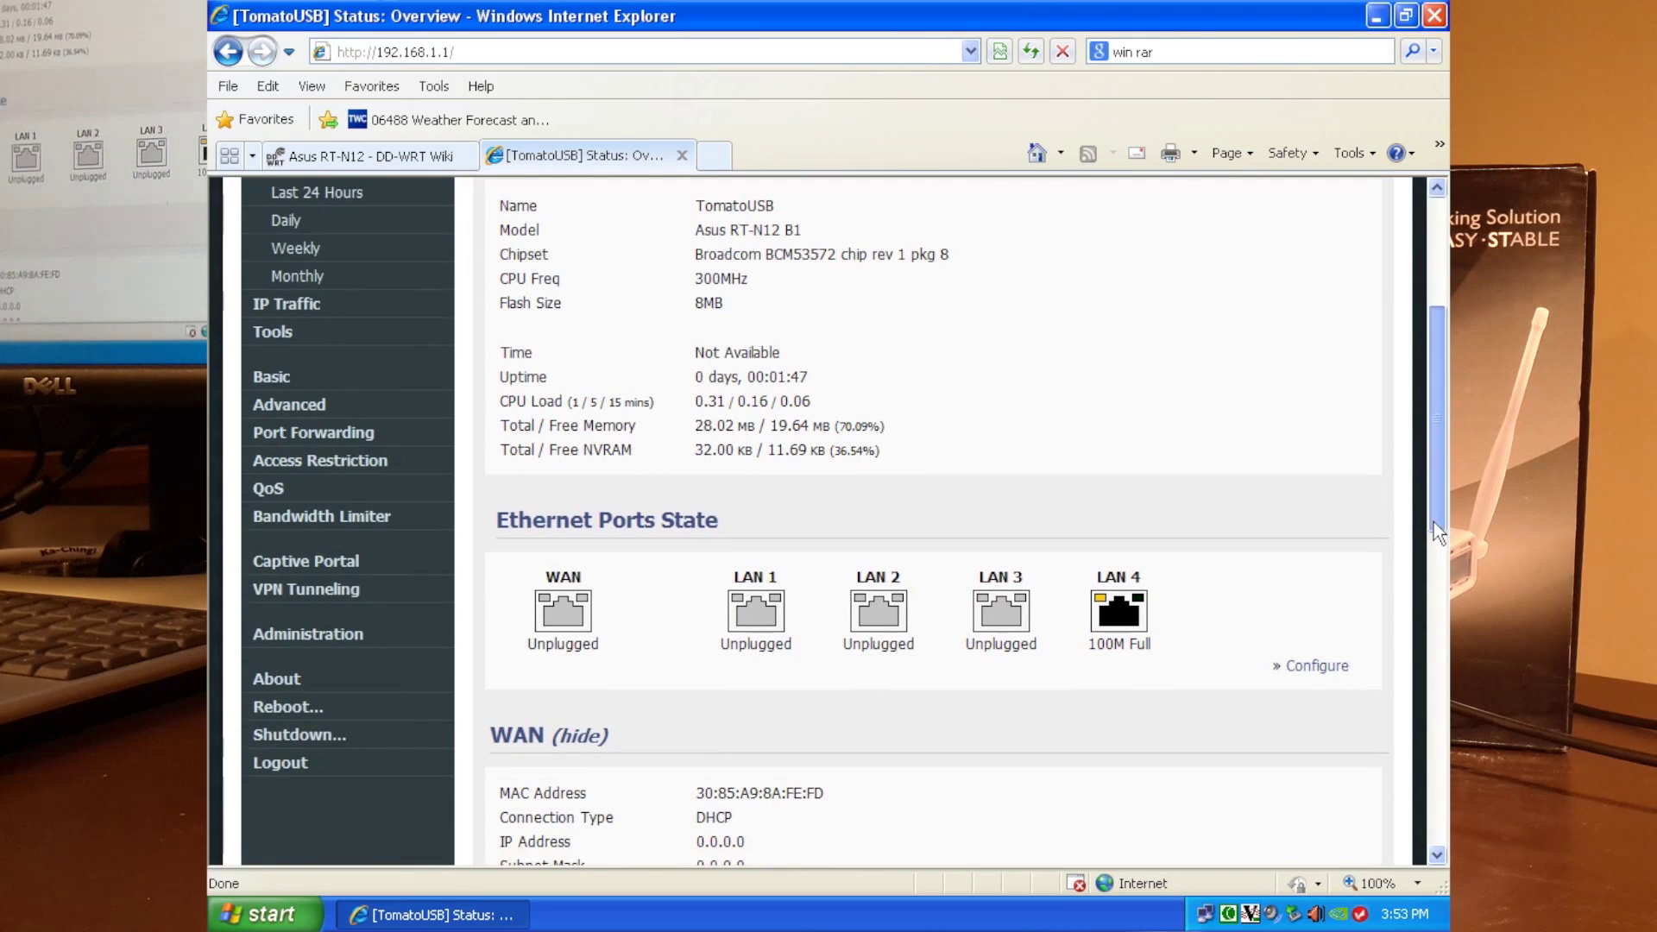
click(331, 645)
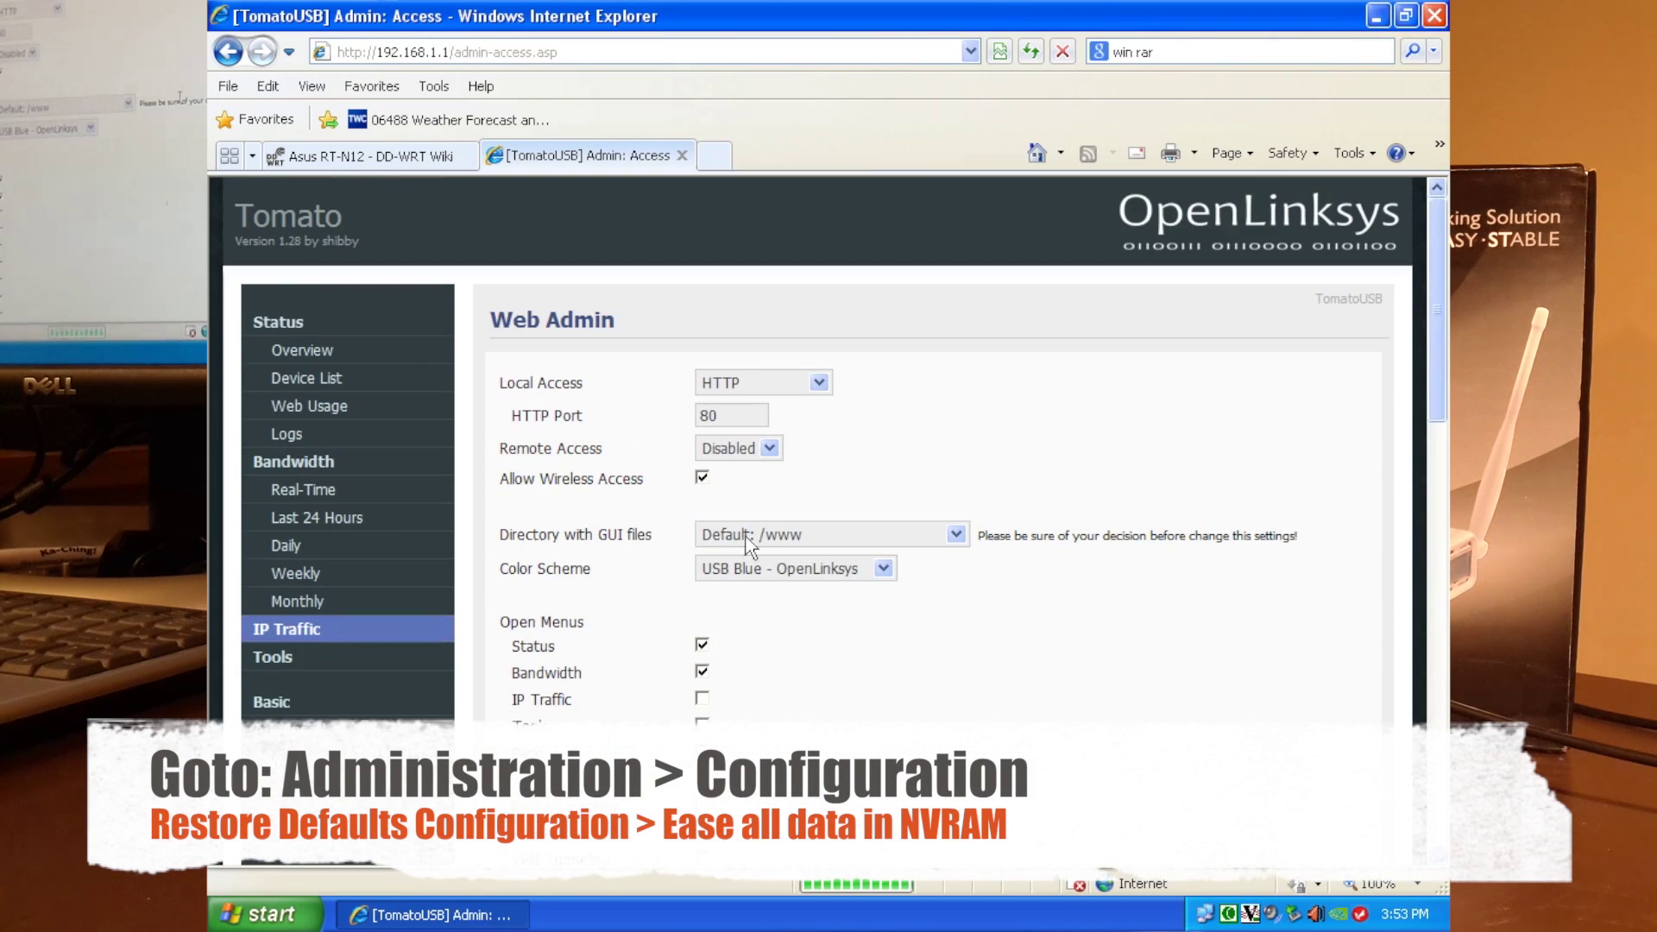
In Administration > Configuration, choose 'Erase all data in NVRAM memory (thorough)' and confirm the erase.
drag(1439, 381, 1448, 591)
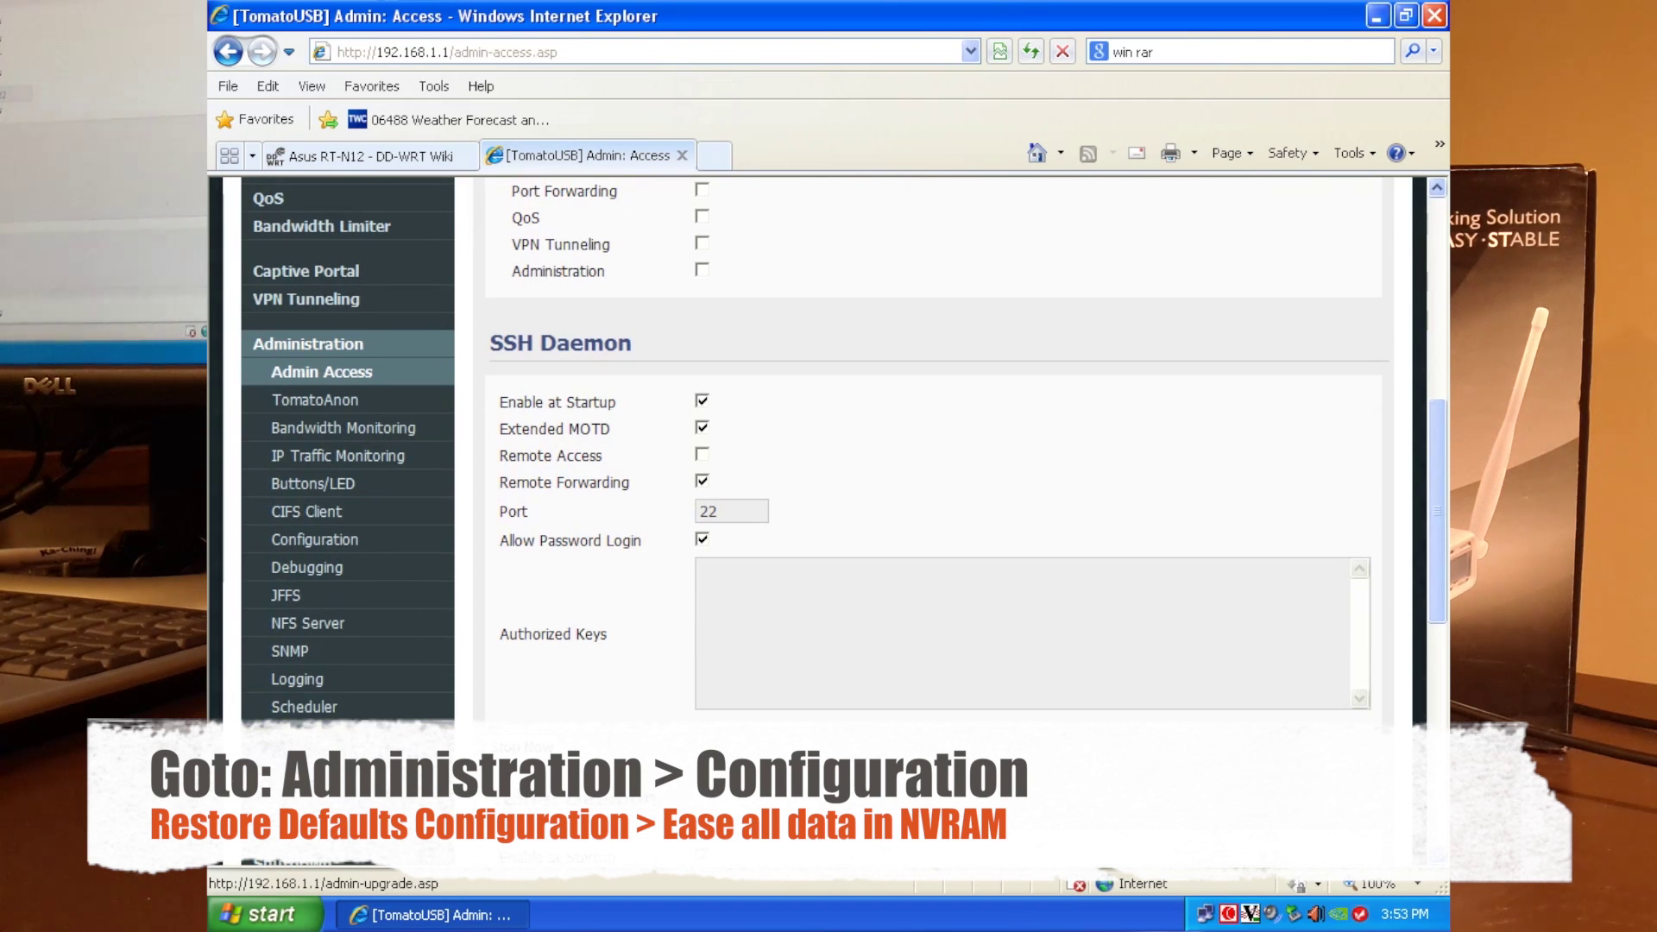
click(345, 541)
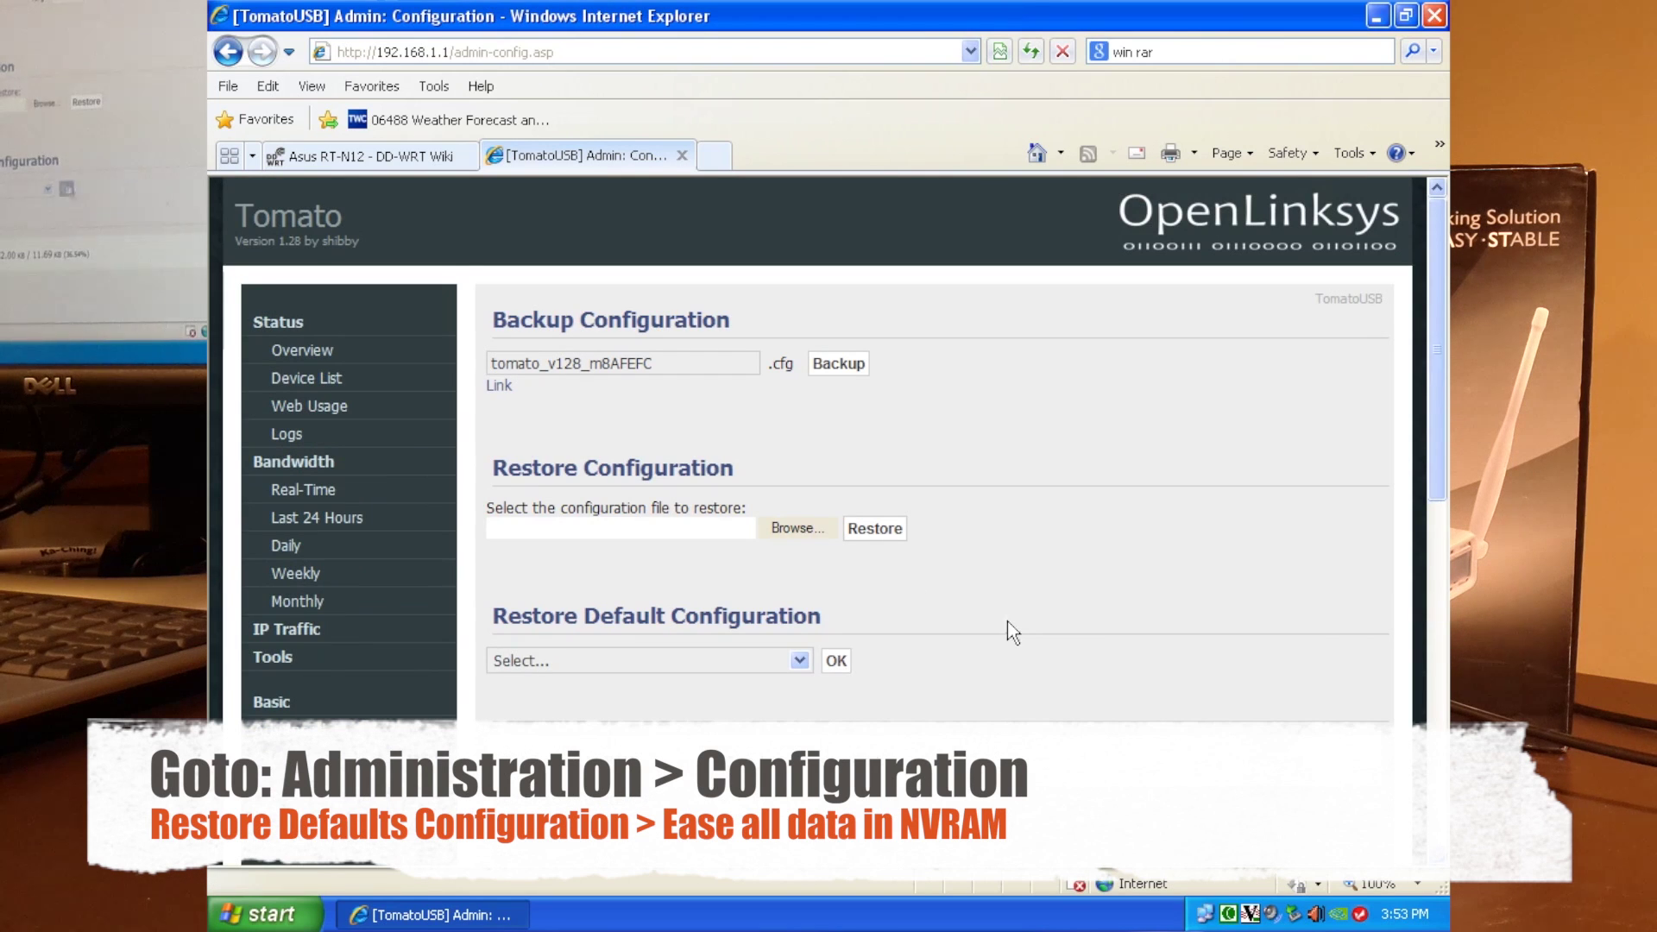
click(787, 651)
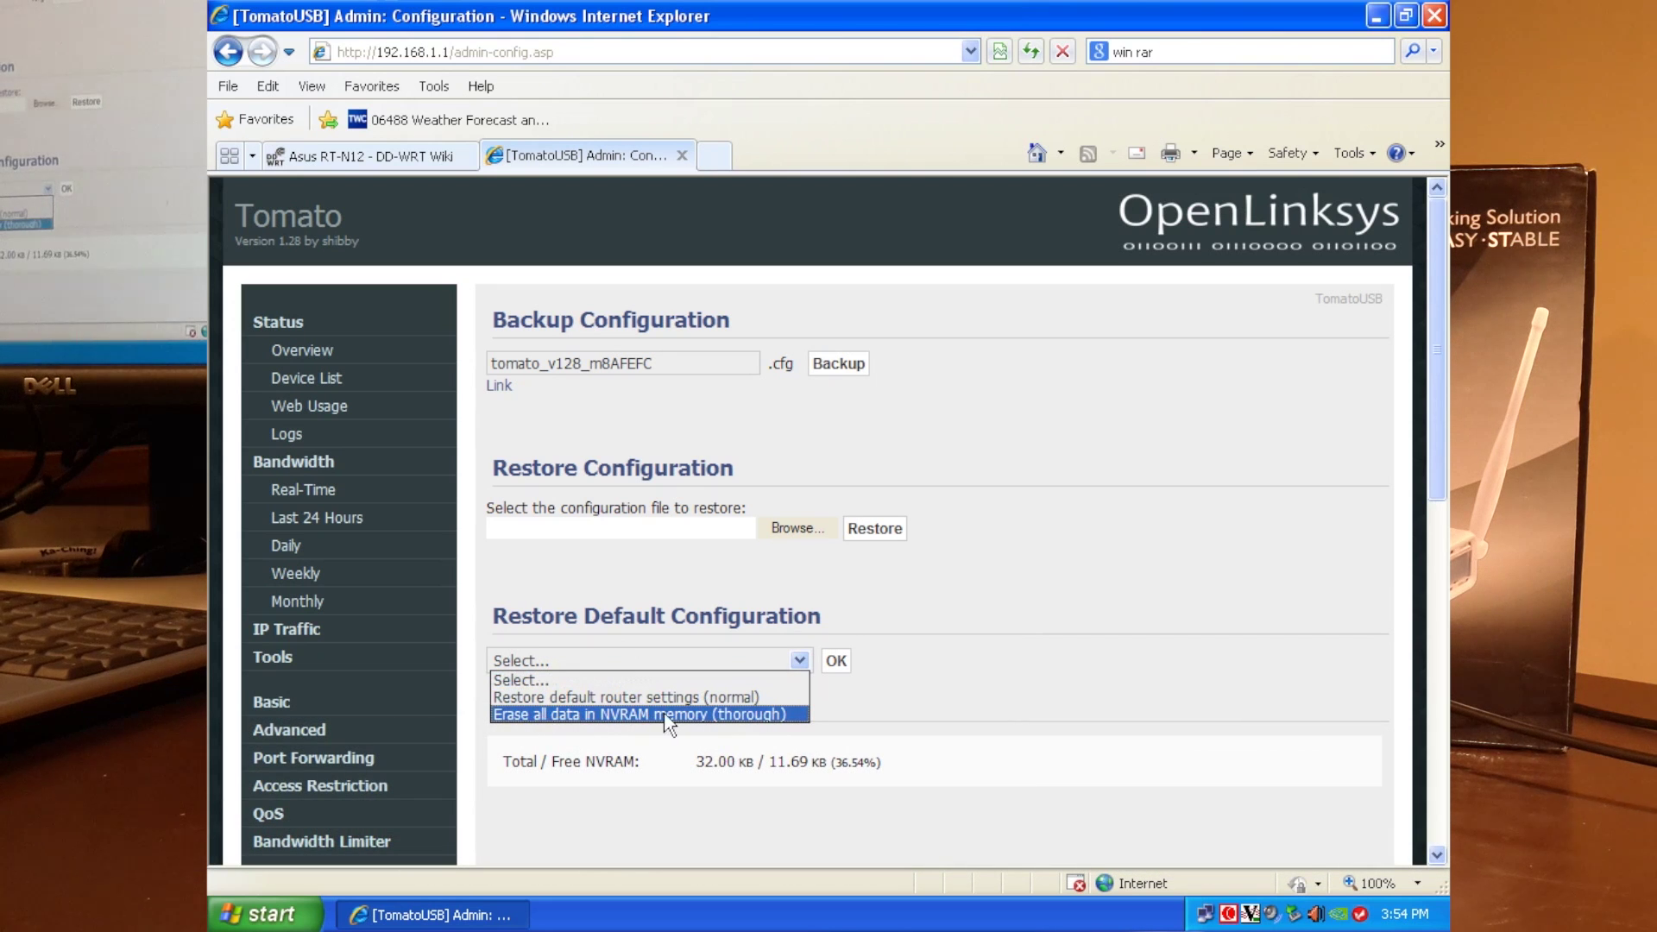
click(705, 716)
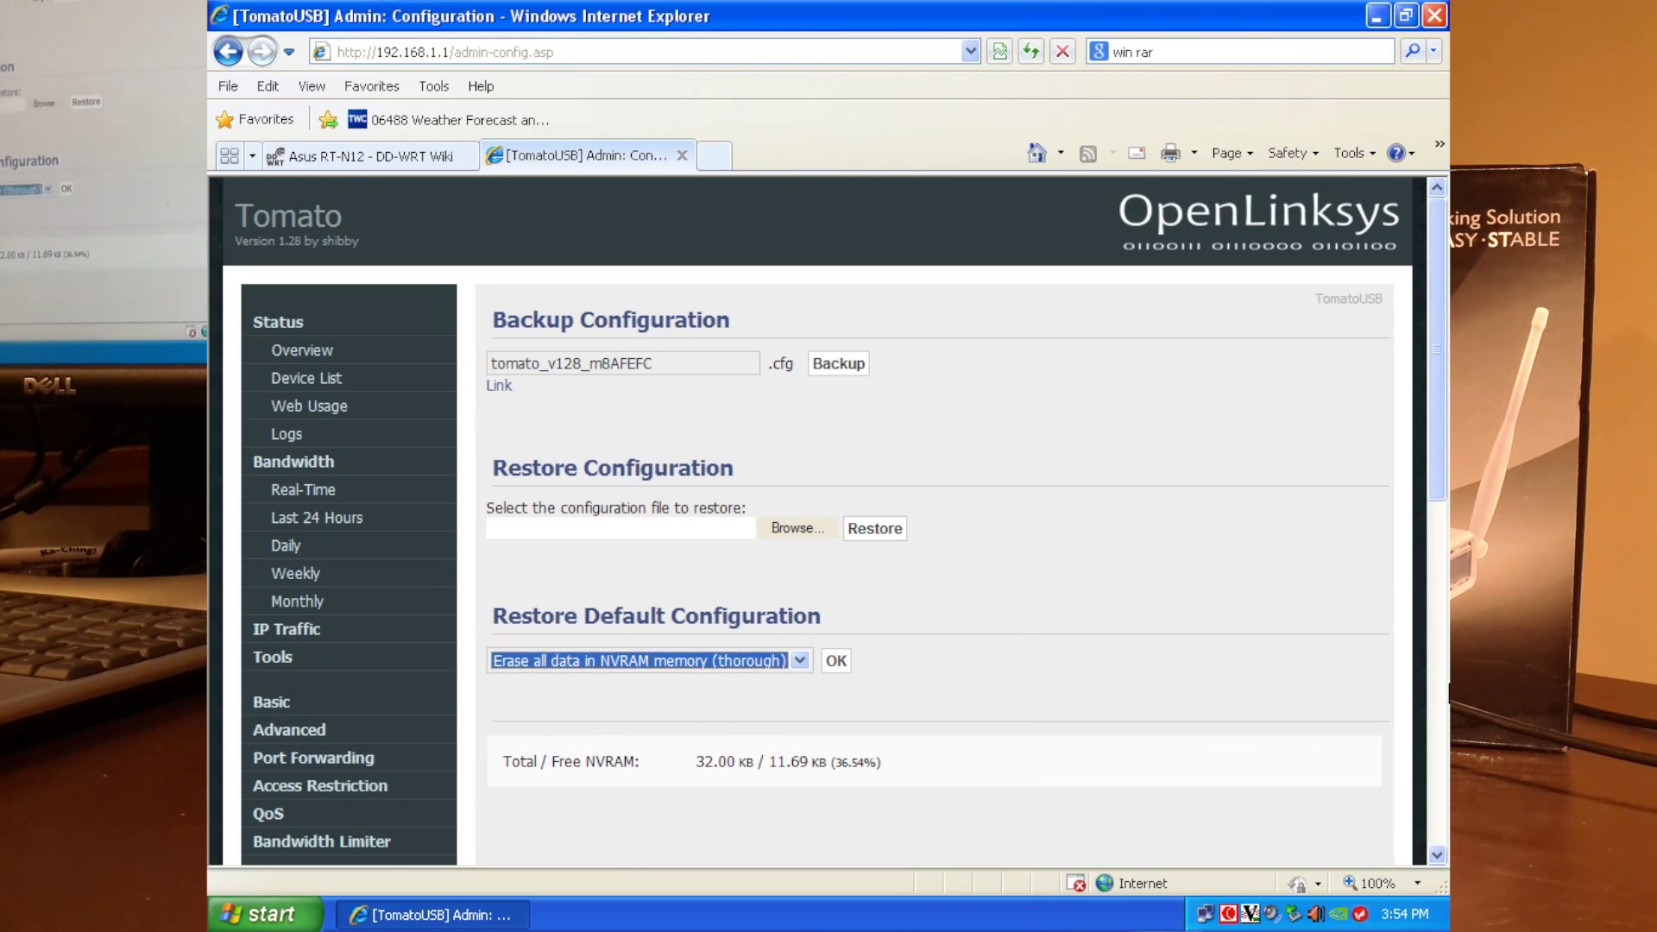
click(834, 662)
click(780, 528)
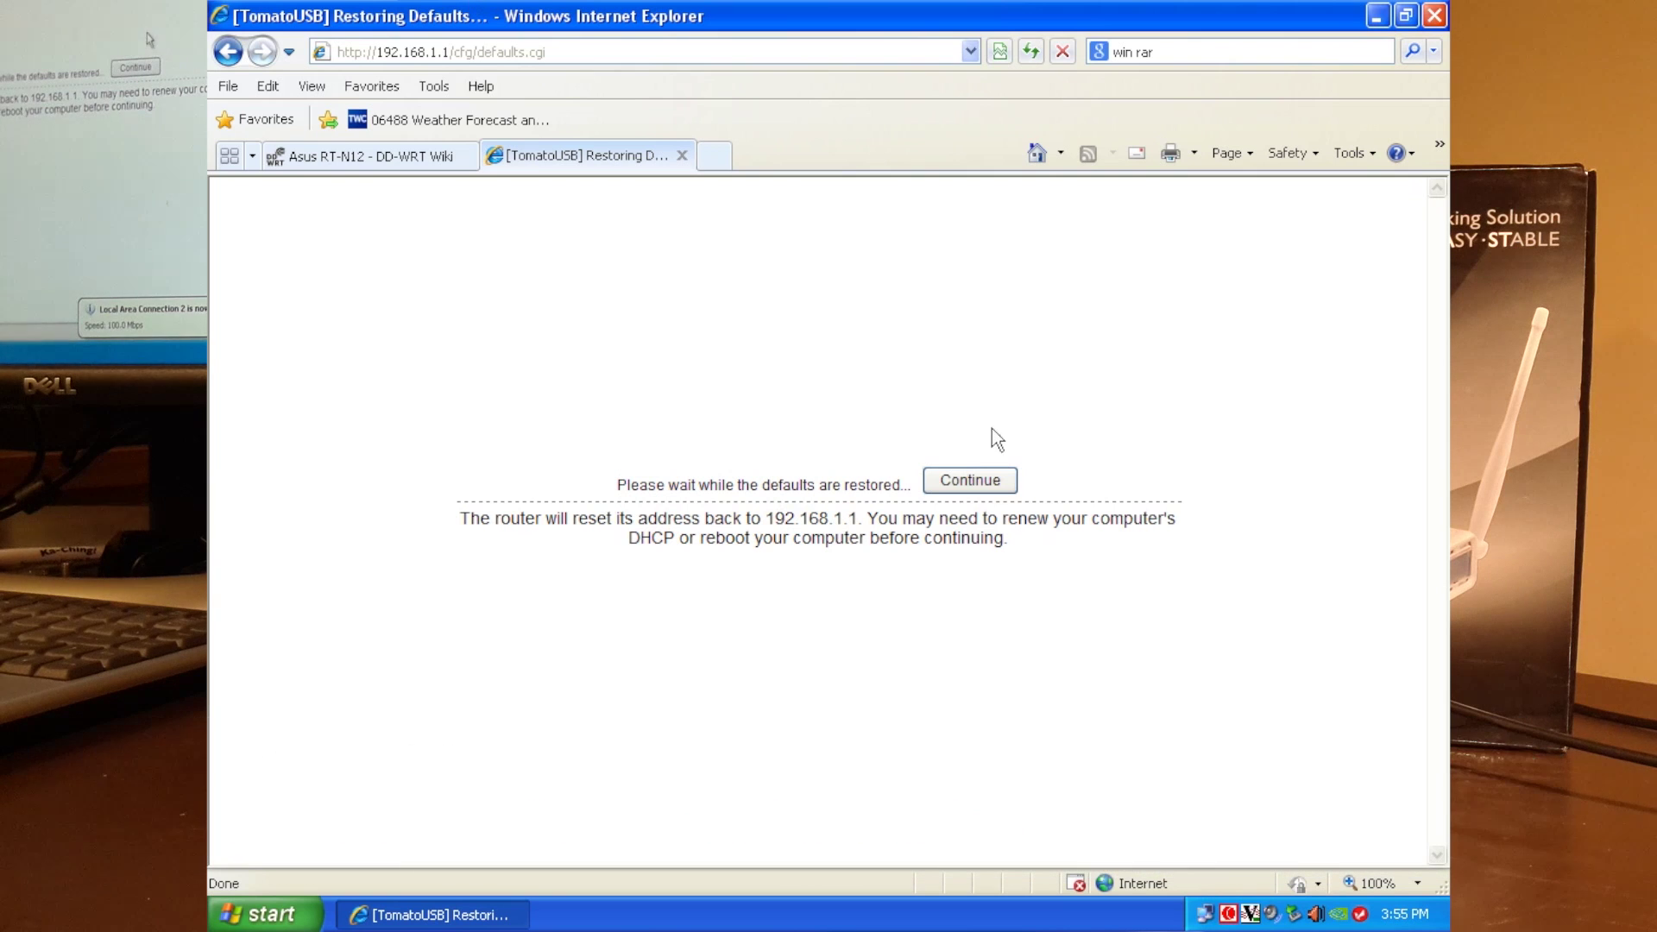
Continue to Tomato's Status Overview and scroll to the Ethernet Ports State showing LAN 4 at 100M Full.
click(969, 480)
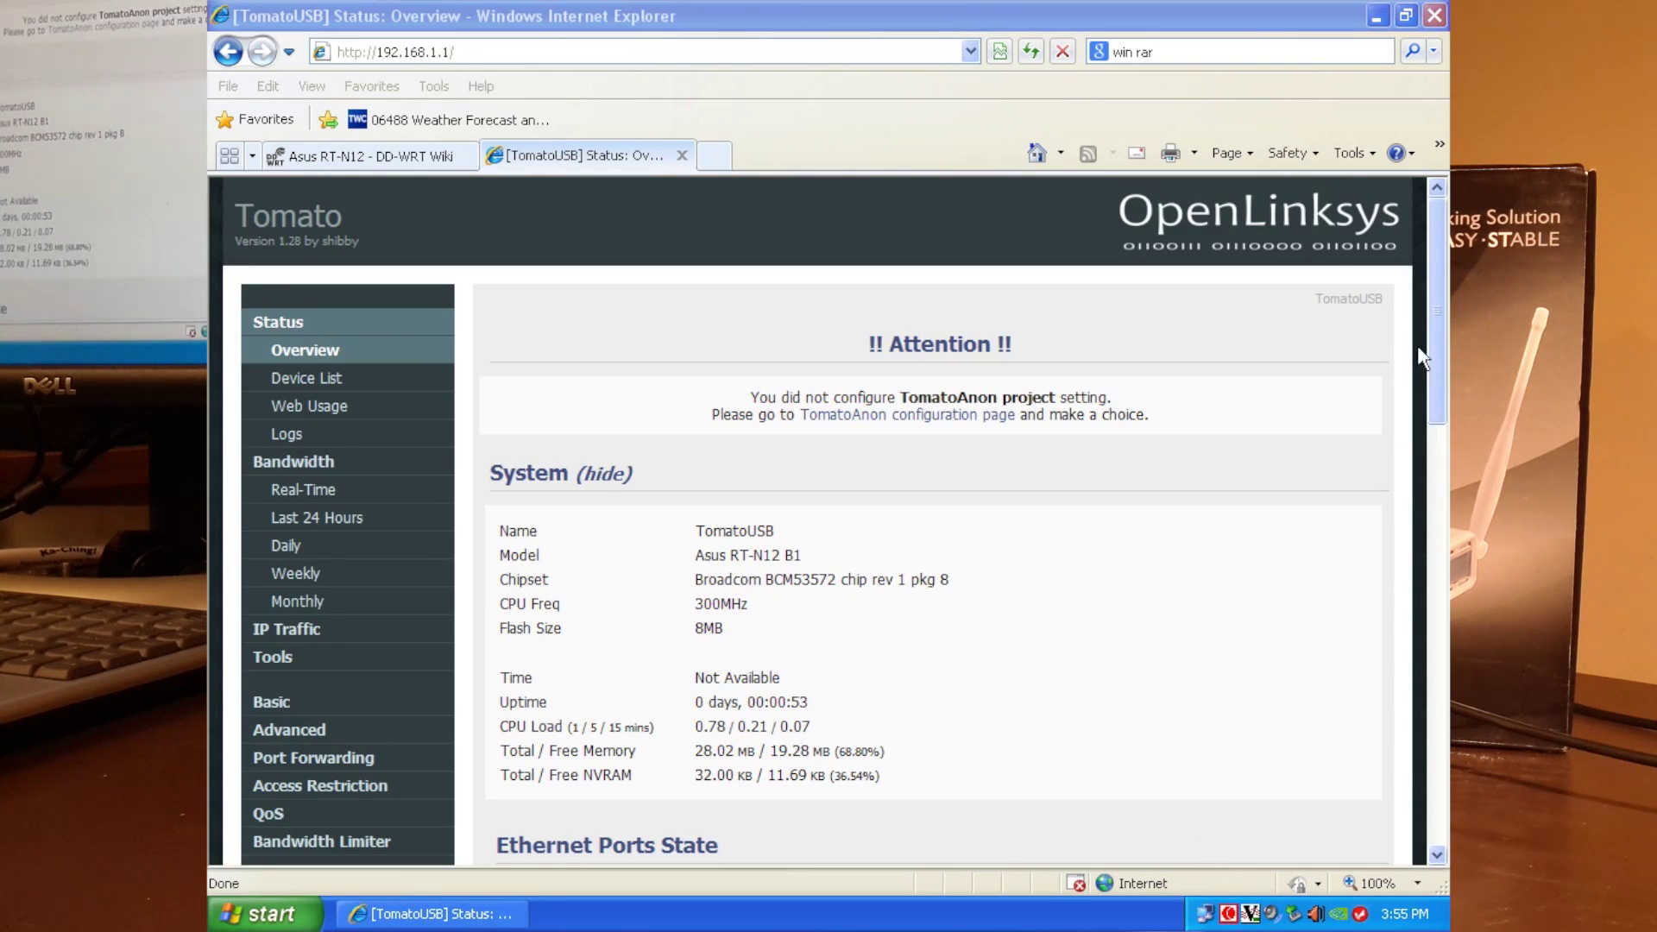
drag(1431, 345, 1439, 421)
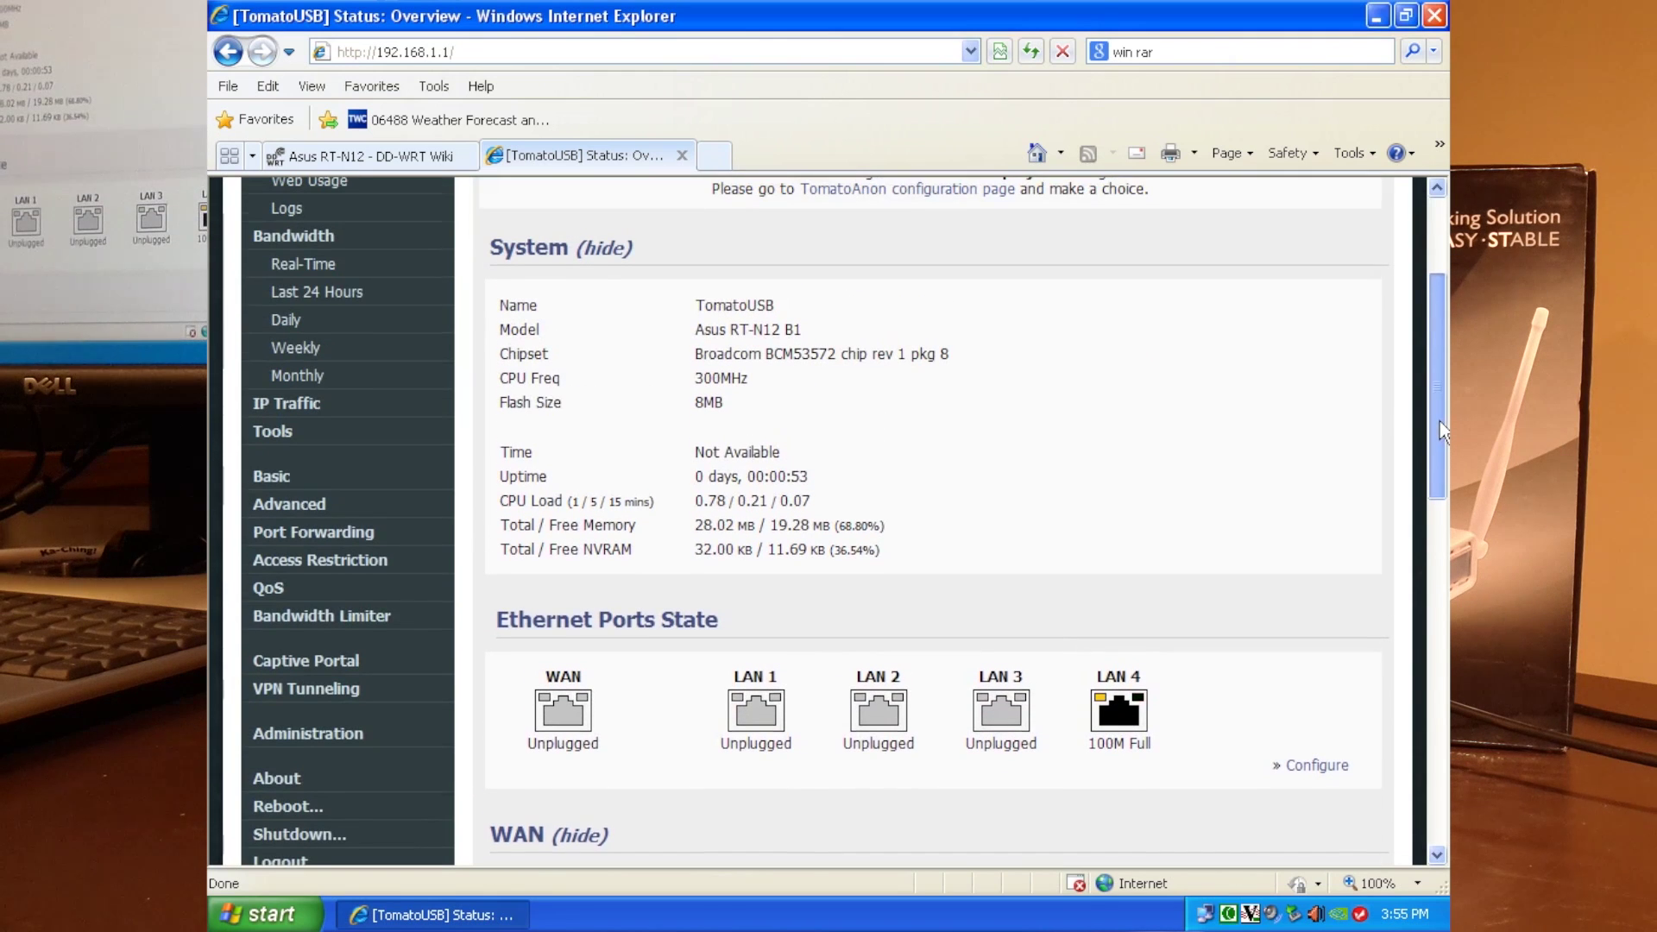